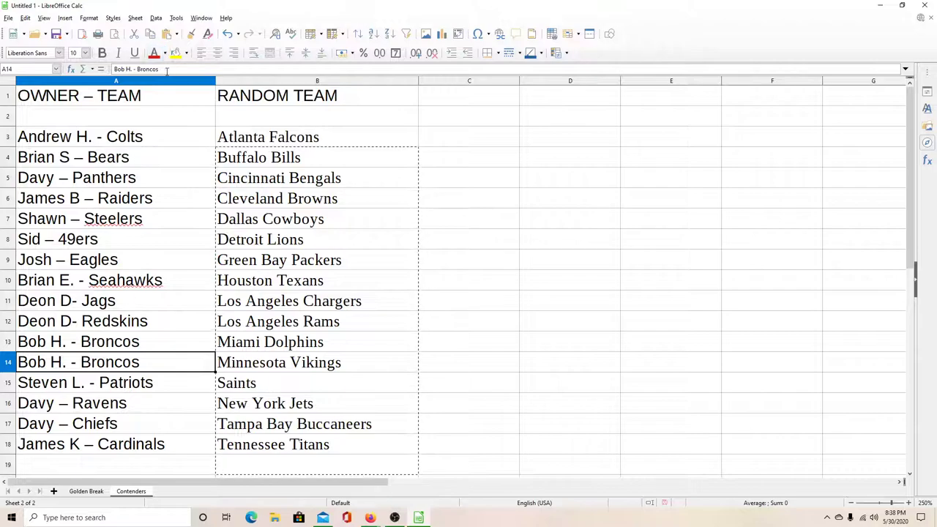
{"action": "left_click_drag", "start_coordinate": [160, 69], "coordinate": [137, 68]}
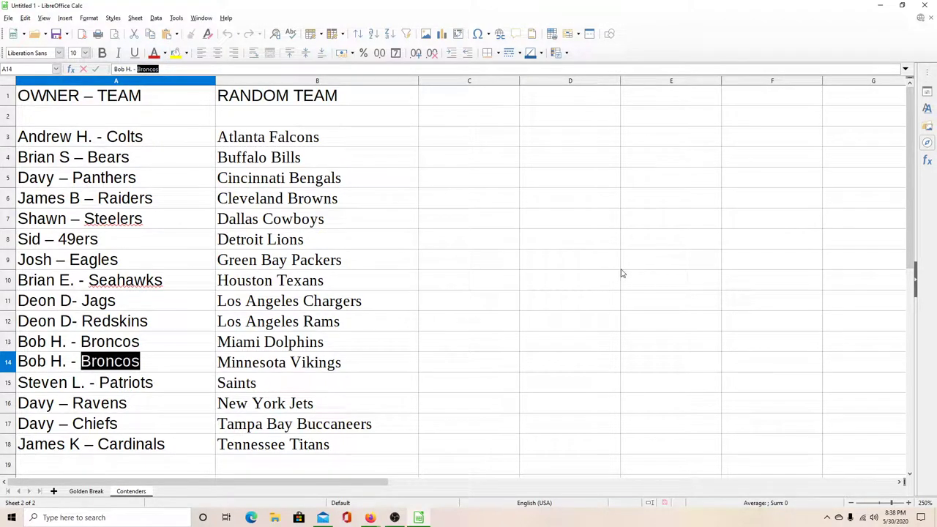
{"action": "type", "text": "Gi"}
{"action": "type", "text": "a"}
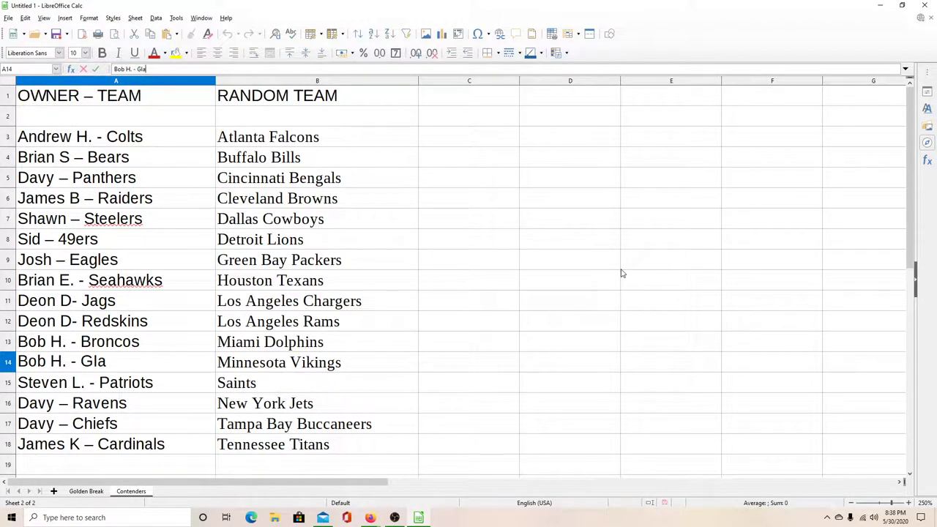
{"action": "key", "text": "BackSpace"}
{"action": "key", "text": "BackSpace"}
{"action": "type", "text": "iants"}
{"action": "key", "text": "Return"}
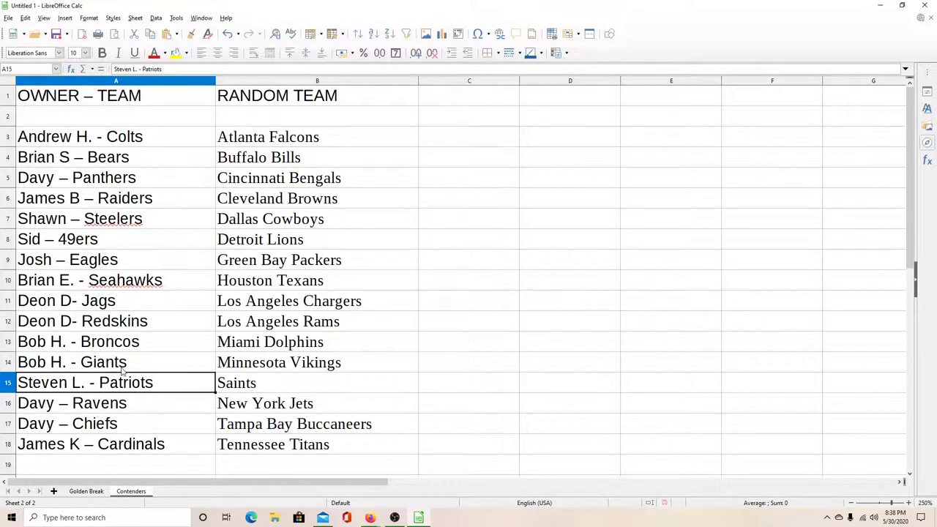
{"action": "left_click", "coordinate": [111, 413]}
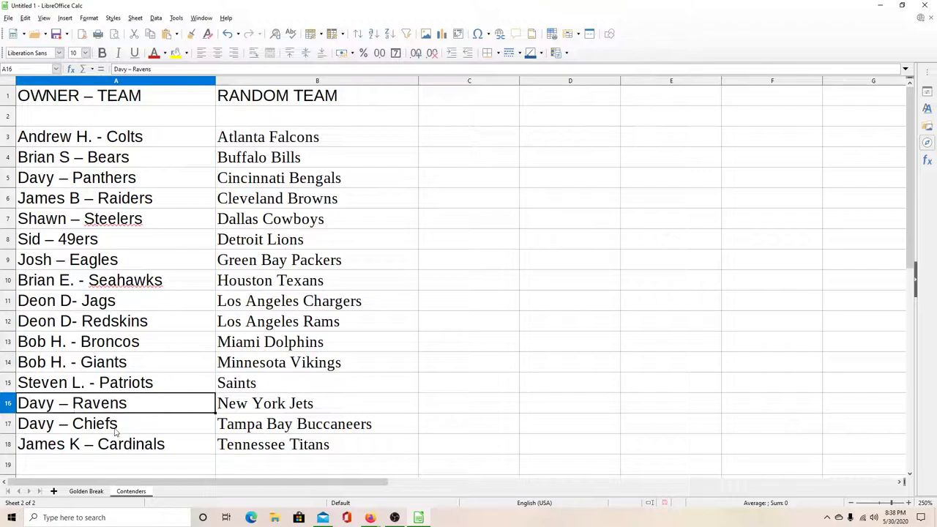
{"action": "left_click", "coordinate": [116, 431]}
{"action": "left_click", "coordinate": [125, 448]}
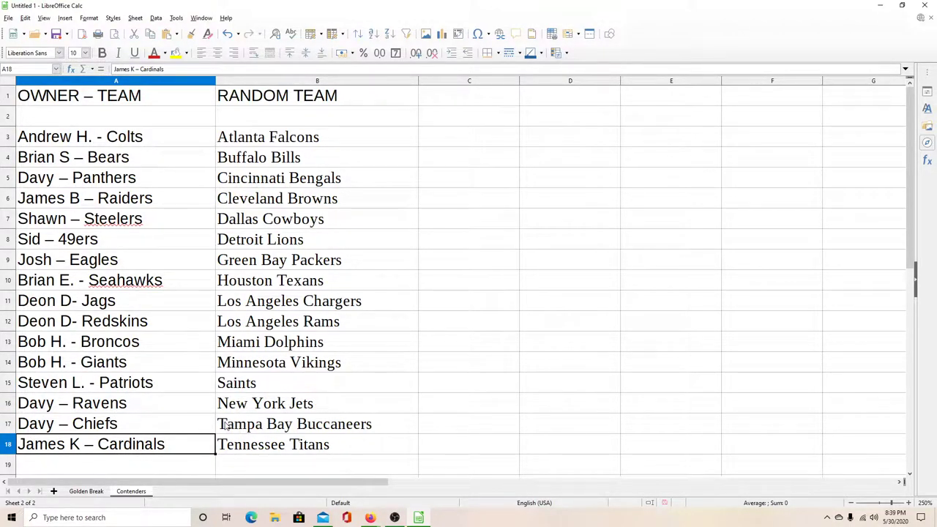
Review the column B team names, then cut the sixteen owner–team entries in A3:A18
{"action": "left_click", "coordinate": [279, 142]}
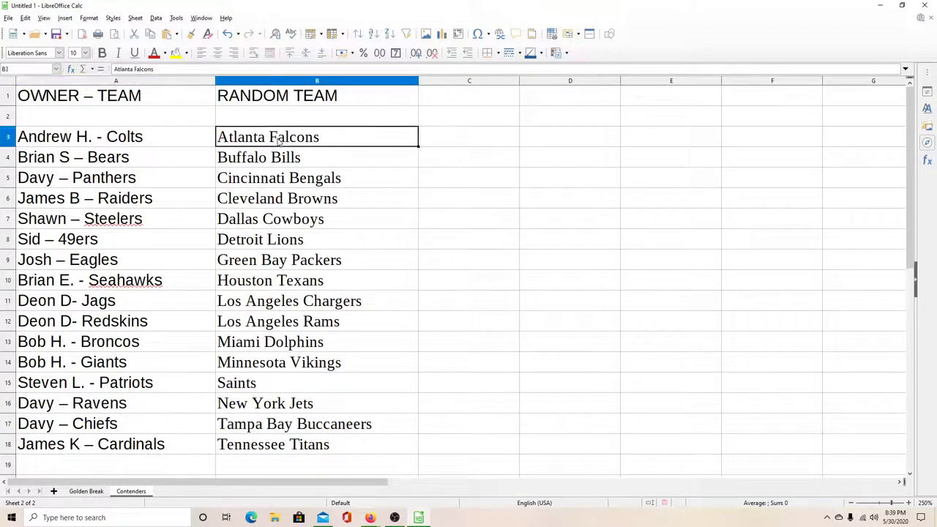
{"action": "key", "text": "Down"}
{"action": "key", "text": "Down"}
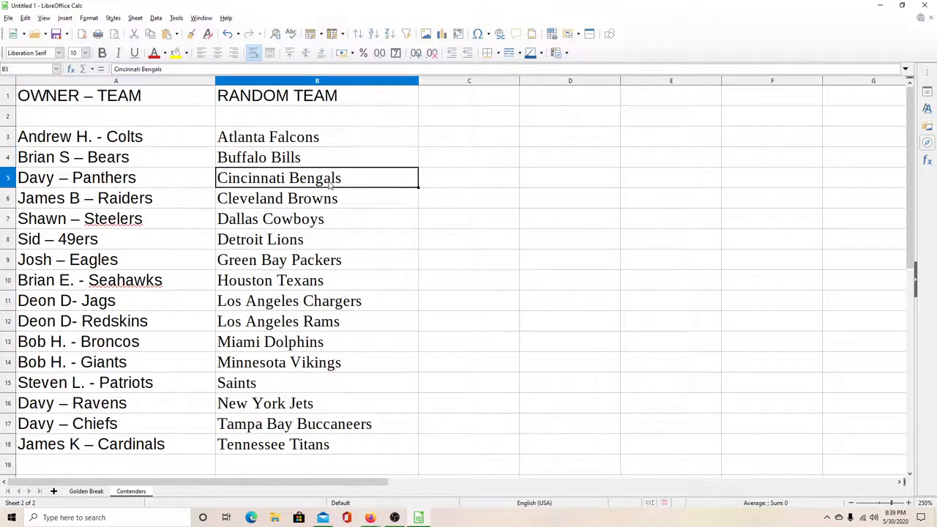
{"action": "key", "text": "Down"}
{"action": "key", "text": "Down"}
{"action": "key", "text": "Down"}
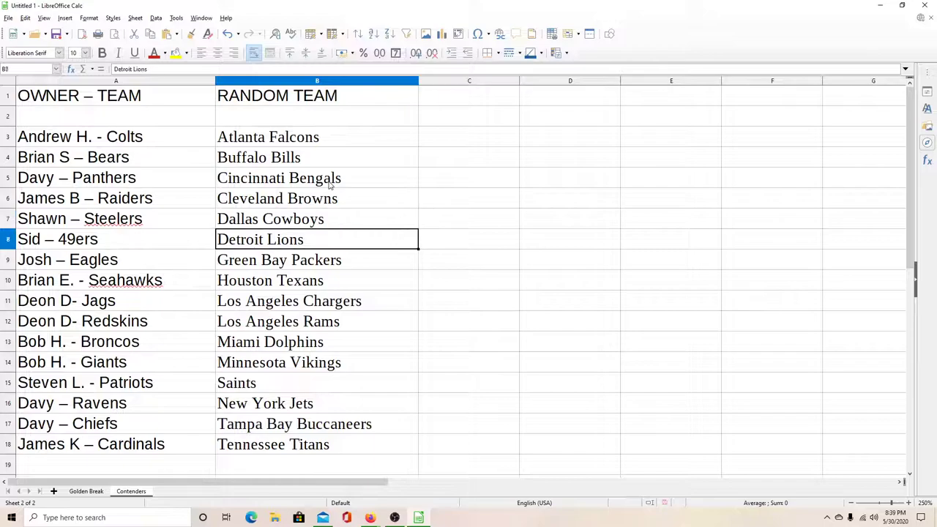
{"action": "key", "text": "Down"}
{"action": "key", "text": "Down"}
{"action": "key", "text": "Down"}
{"action": "key", "text": "Down"}
{"action": "key", "text": "Down"}
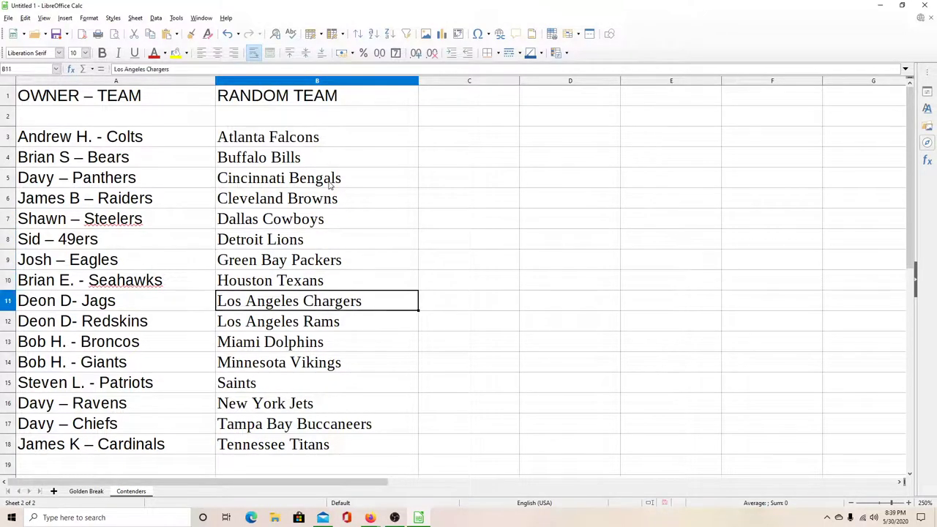
{"action": "key", "text": "Down"}
{"action": "key", "text": "Down"}
{"action": "key", "text": "Down"}
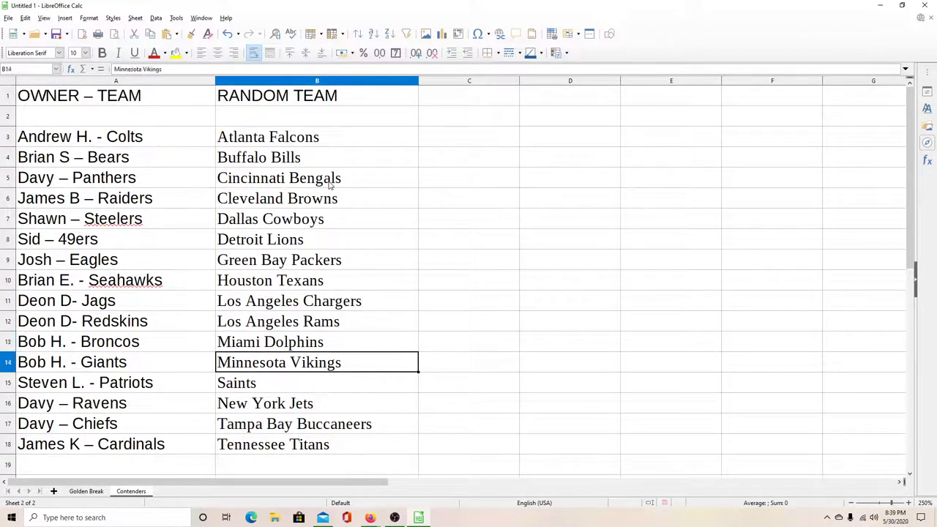
{"action": "key", "text": "Down"}
{"action": "key", "text": "Down"}
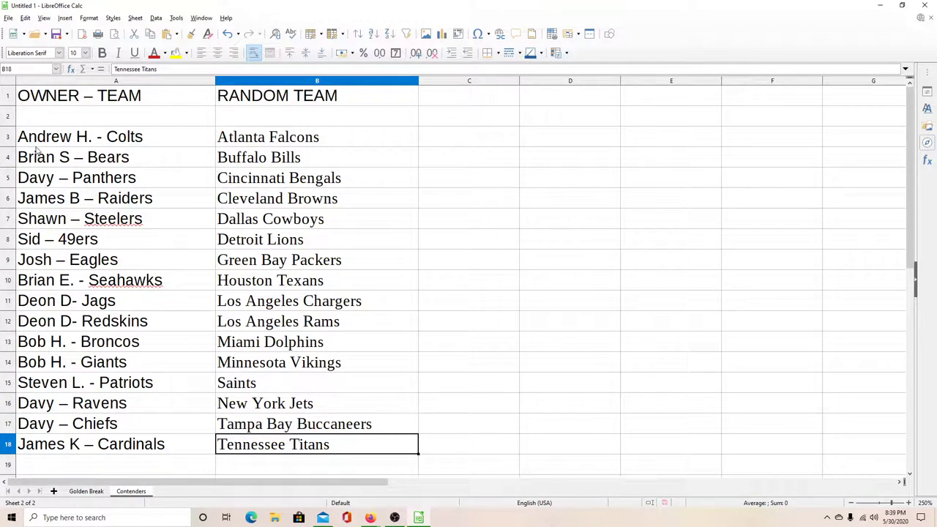
{"action": "left_click_drag", "start_coordinate": [40, 141], "coordinate": [168, 444]}
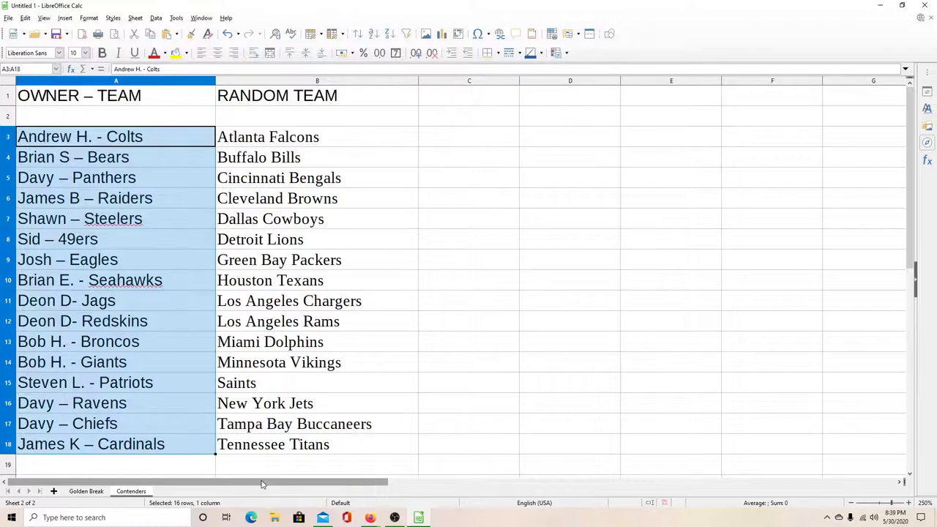
{"action": "key", "text": "ctrl+x"}
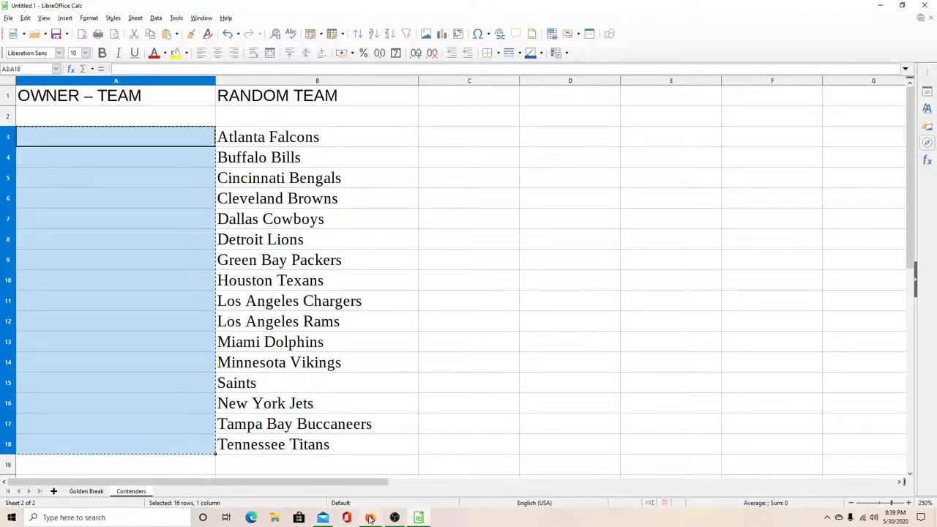
Paste the sixteen owner–team entries into RANDOM.ORG's List Randomizer, removing the trailing blank line
{"action": "mouse_move", "coordinate": [369, 518]}
{"action": "left_click", "coordinate": [303, 479]}
{"action": "left_click", "coordinate": [418, 289]}
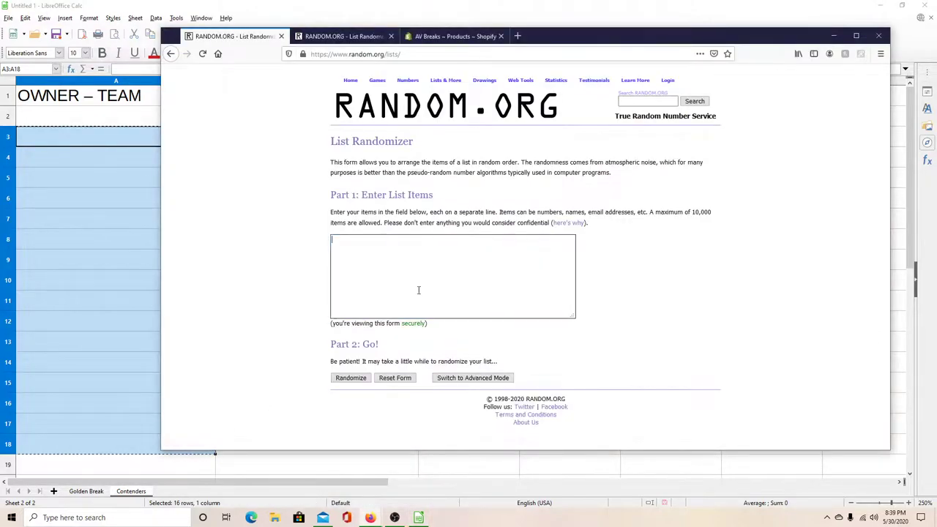
{"action": "key", "text": "ctrl+v"}
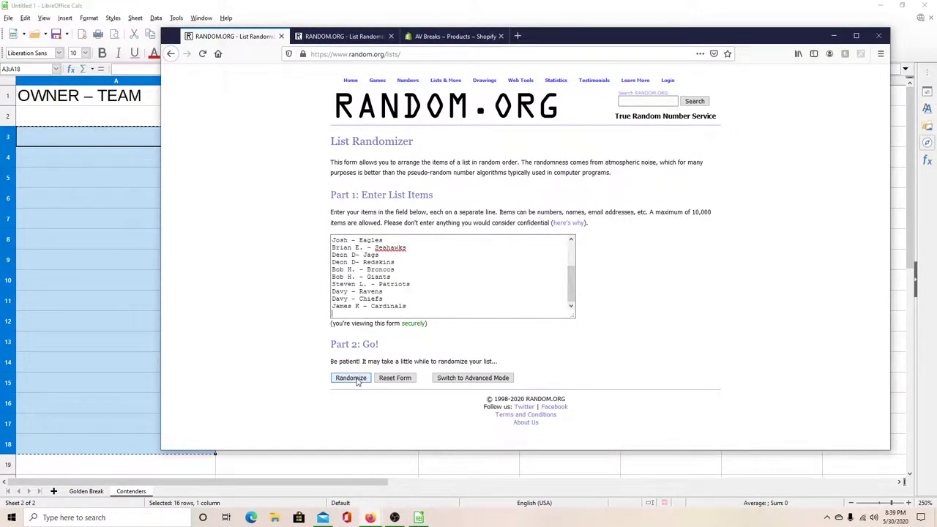
{"action": "key", "text": "BackSpace"}
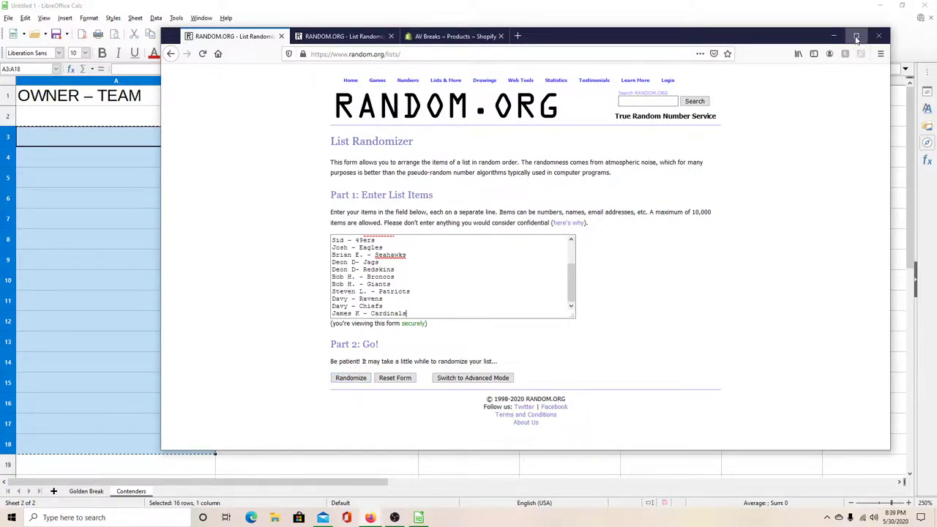
{"action": "key", "text": "super+Up"}
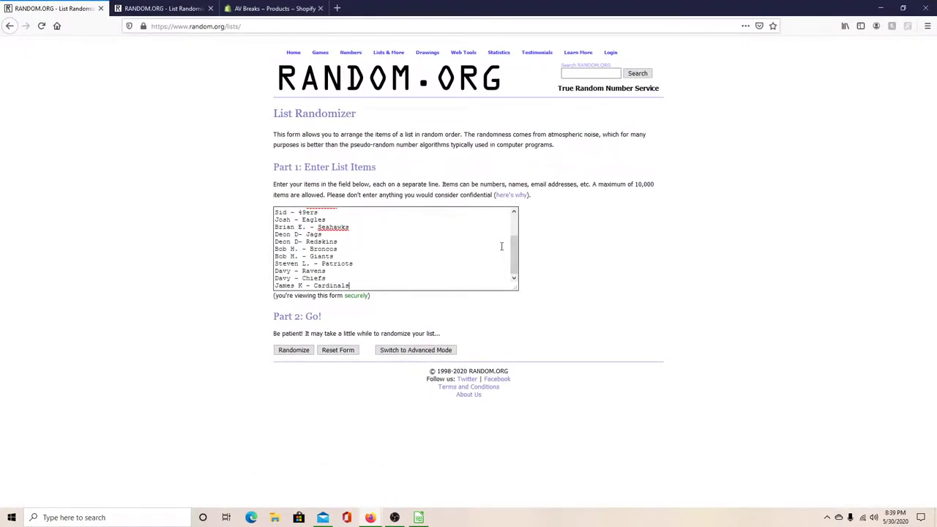
Randomize the list, reshuffle it twice more, and select the final shuffled order
{"action": "left_click_drag", "start_coordinate": [513, 258], "coordinate": [523, 215]}
{"action": "left_click", "coordinate": [295, 350]}
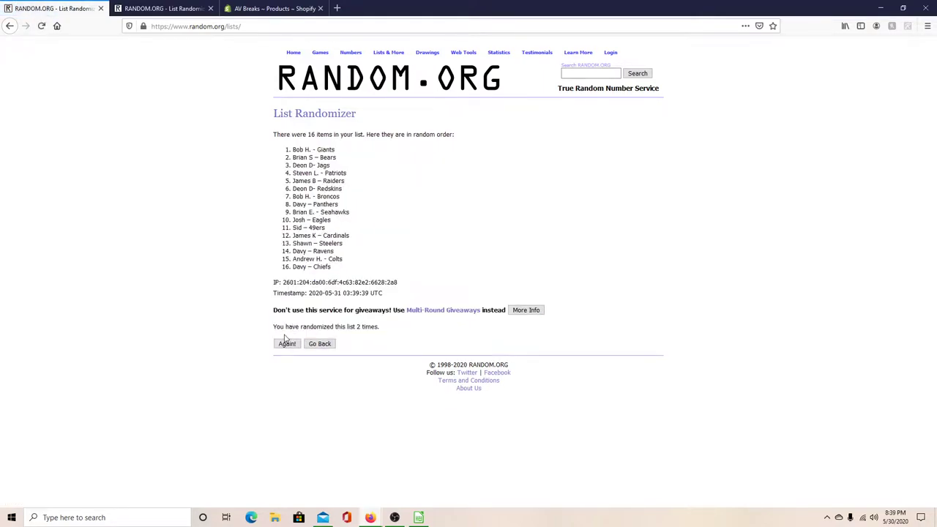
{"action": "left_click", "coordinate": [286, 344]}
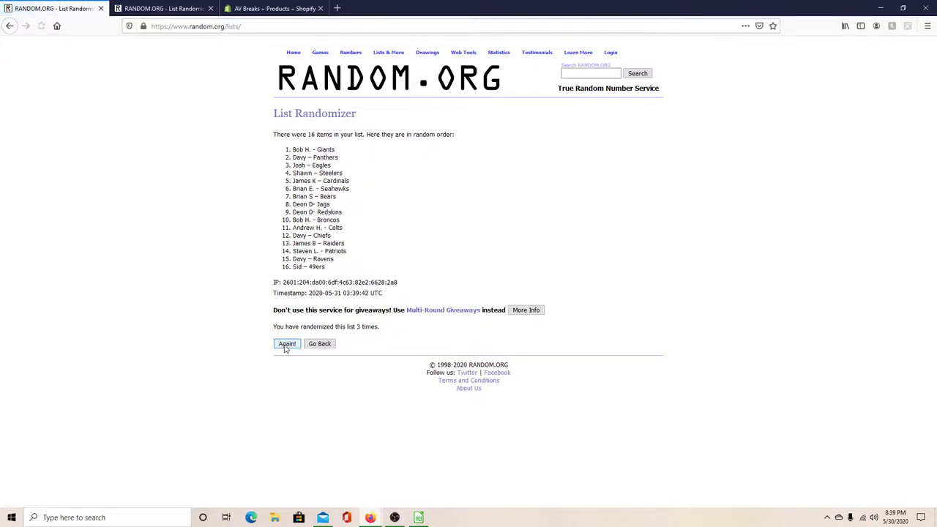
{"action": "left_click", "coordinate": [285, 344]}
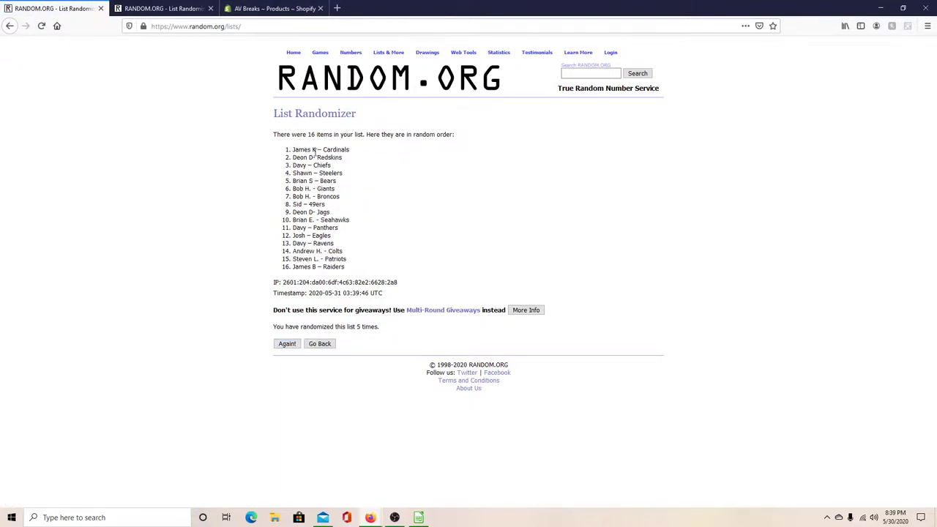
{"action": "left_click_drag", "start_coordinate": [292, 150], "coordinate": [354, 273]}
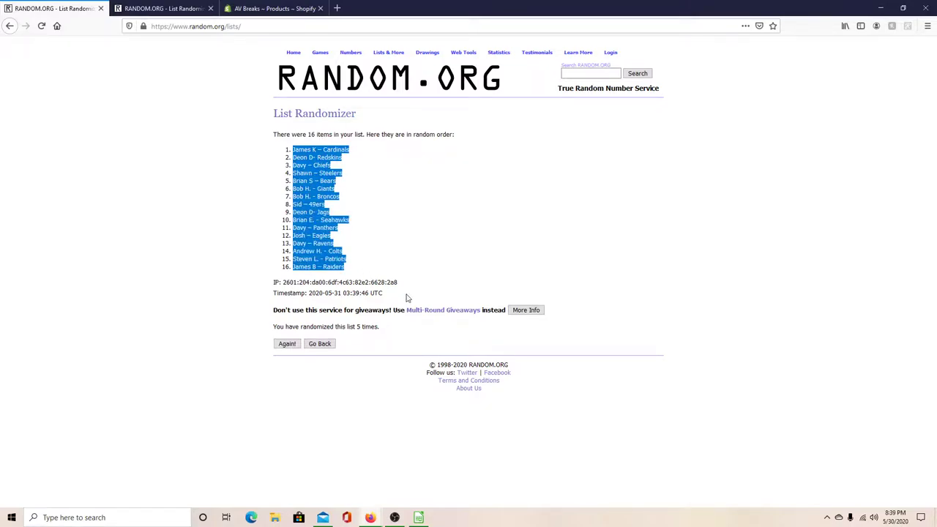
{"action": "left_click", "coordinate": [419, 511]}
Paste the shuffled owner–team order into A3:A18 and cut the team names from B3:B18
{"action": "left_click", "coordinate": [127, 142]}
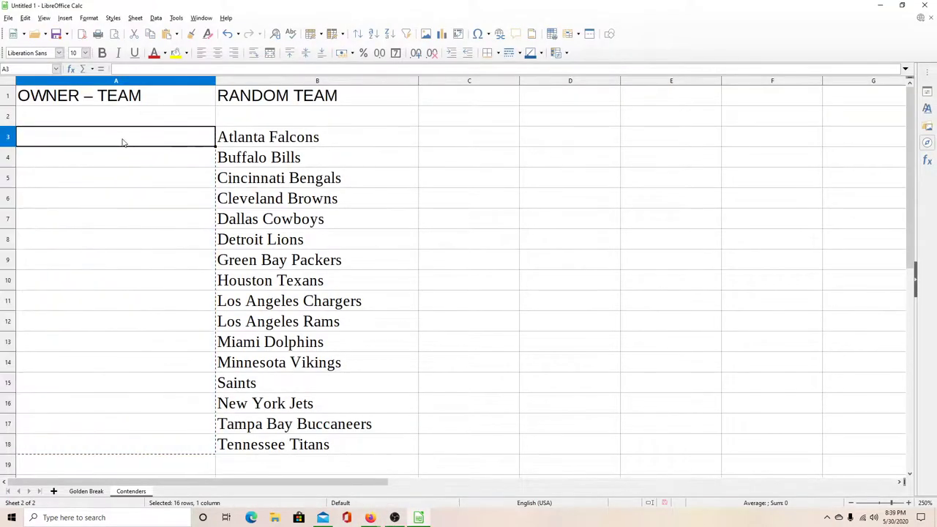
{"action": "key", "text": "ctrl+v"}
{"action": "left_click_drag", "start_coordinate": [255, 144], "coordinate": [286, 441]}
{"action": "key", "text": "ctrl+x"}
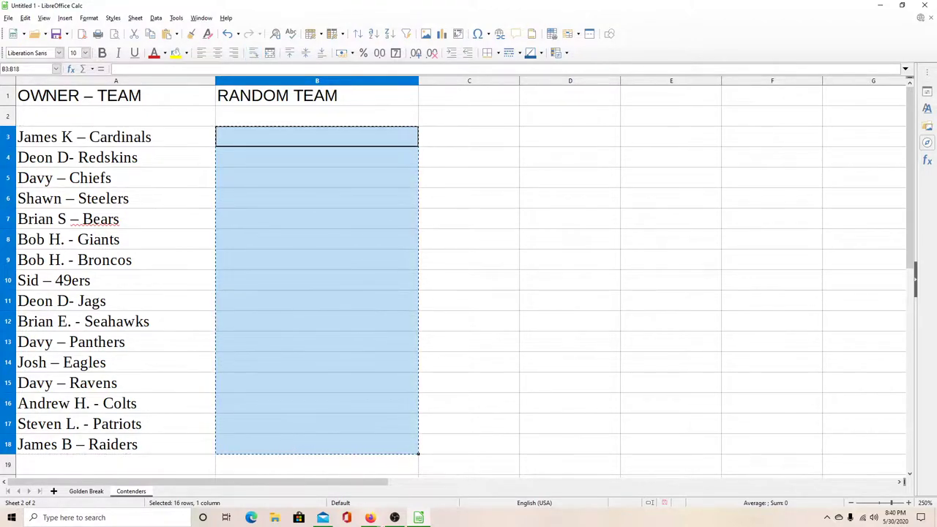
{"action": "mouse_move", "coordinate": [371, 517]}
{"action": "left_click", "coordinate": [286, 474]}
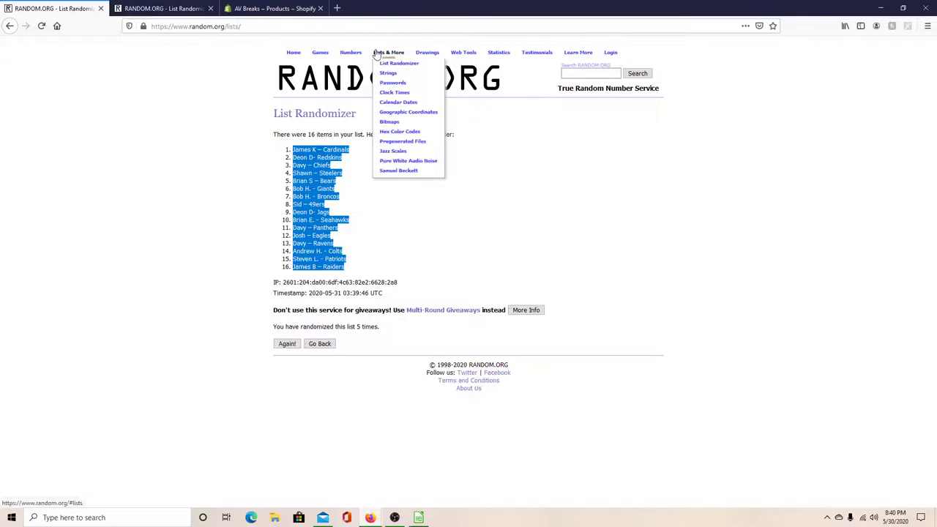
Paste the sixteen NFL team names into the List Randomizer, removing the trailing blank line
{"action": "left_click", "coordinate": [387, 63]}
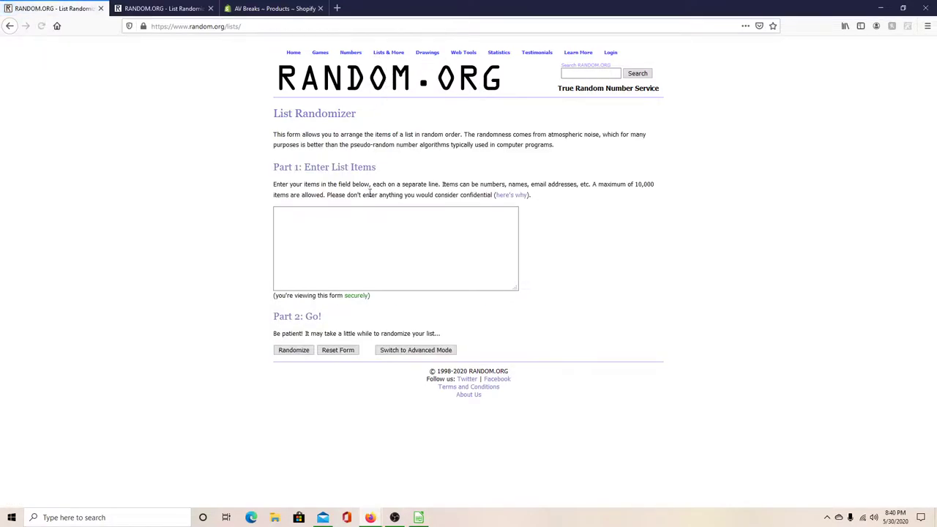
{"action": "left_click", "coordinate": [339, 247]}
{"action": "key", "text": "ctrl+v"}
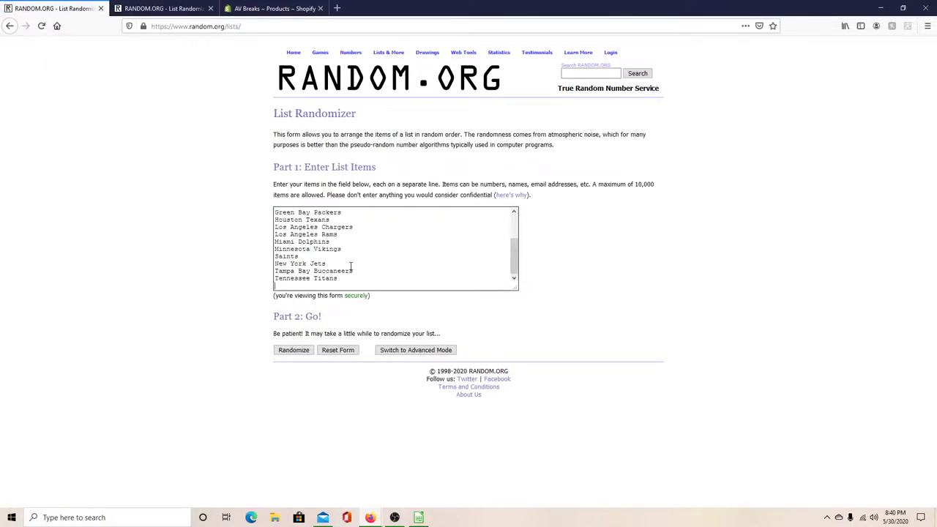
{"action": "key", "text": "BackSpace"}
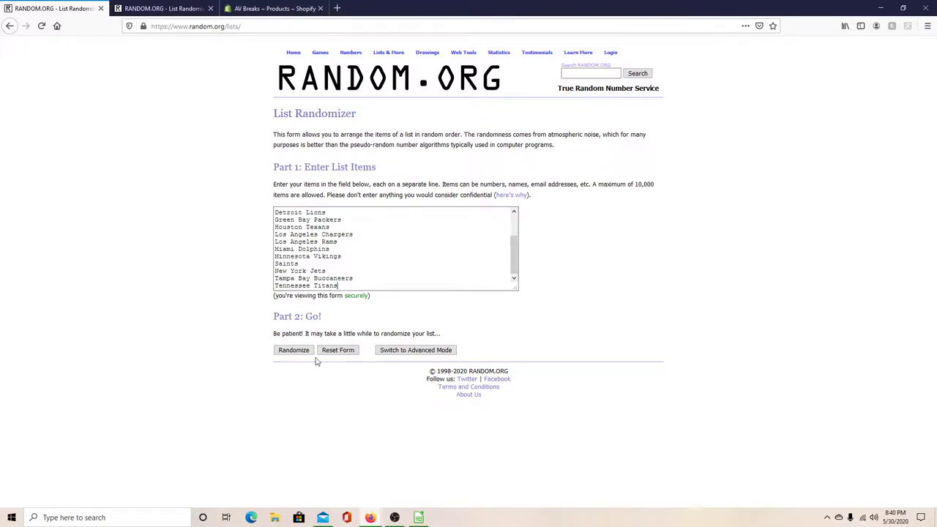
Randomize the team list five times and select the final order for copying
{"action": "left_click", "coordinate": [295, 351]}
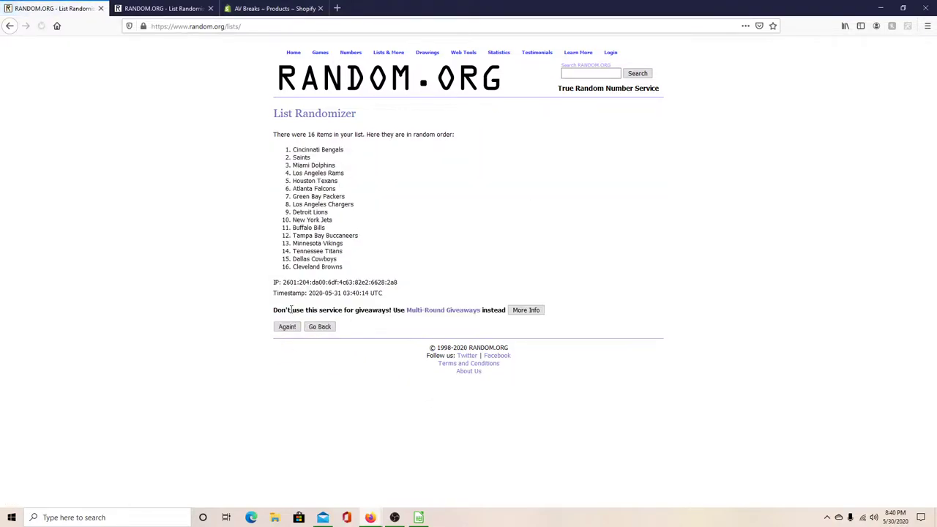
{"action": "left_click", "coordinate": [286, 326]}
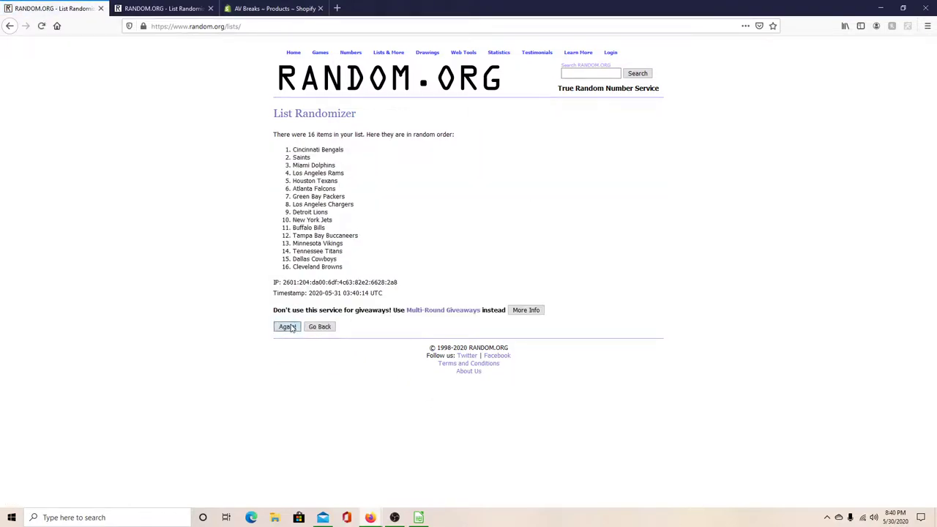
{"action": "left_click", "coordinate": [288, 345]}
{"action": "left_click", "coordinate": [287, 348]}
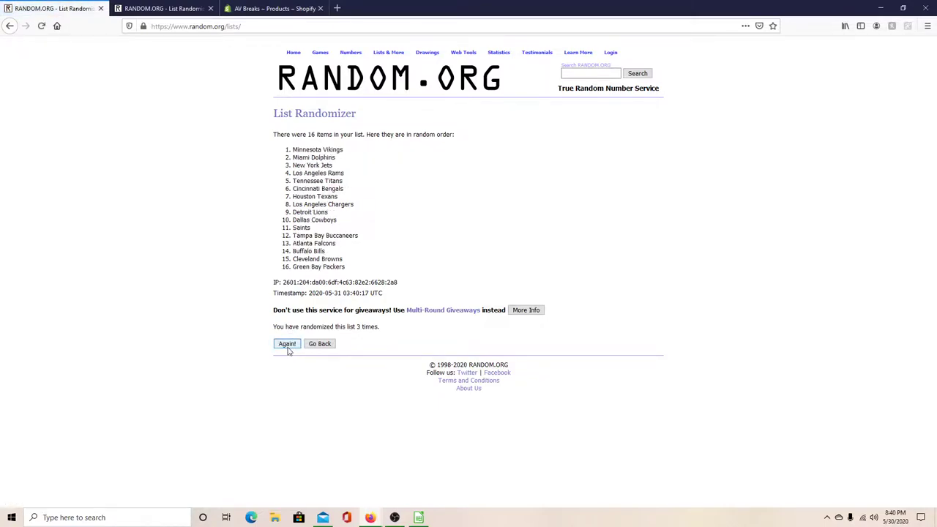
{"action": "left_click", "coordinate": [288, 347]}
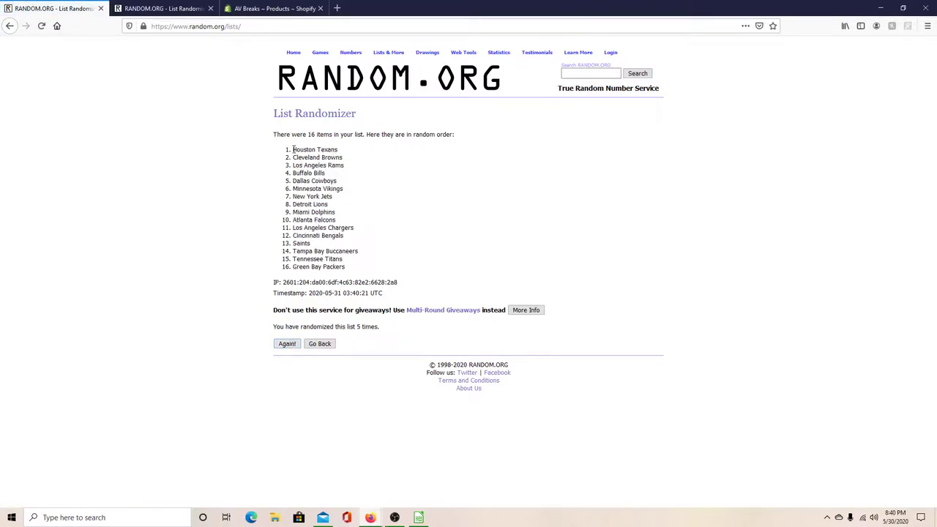
{"action": "left_click_drag", "start_coordinate": [293, 149], "coordinate": [354, 269]}
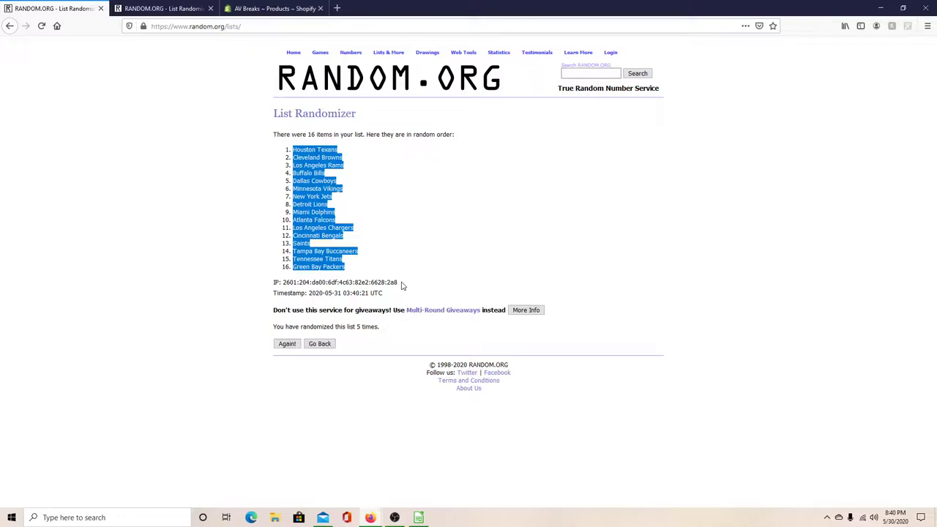
{"action": "left_click", "coordinate": [418, 518]}
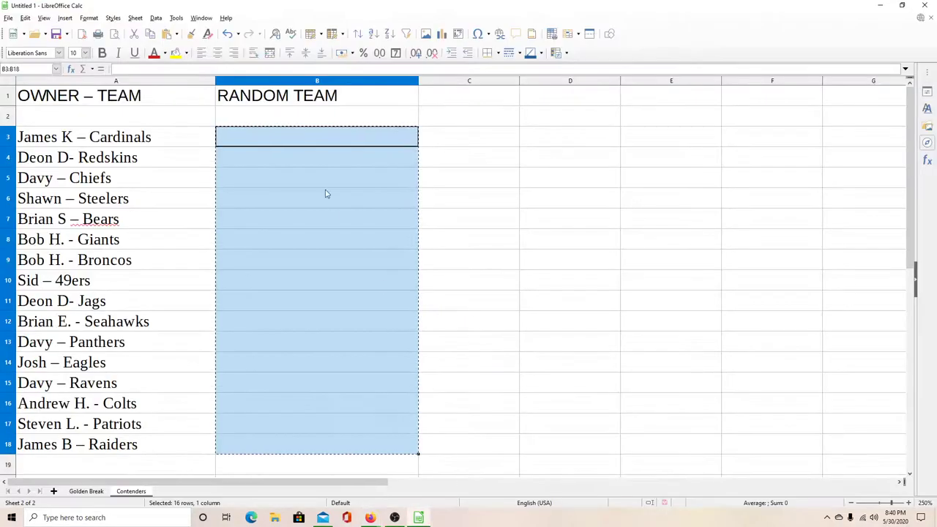
Paste the shuffled NFL teams into B3:B18, starting with Houston Texans, then bring up OBS Studio
{"action": "left_click", "coordinate": [318, 142]}
{"action": "key", "text": "ctrl+v"}
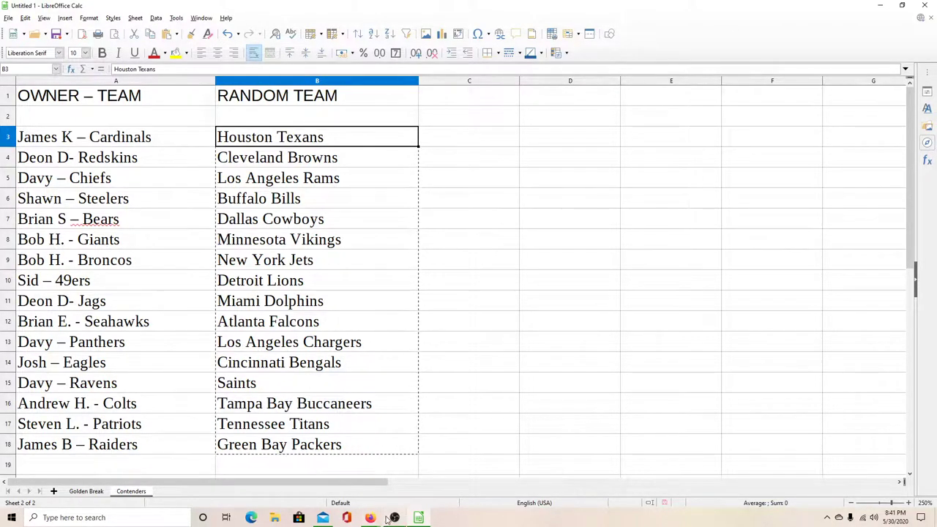
{"action": "mouse_move", "coordinate": [395, 518]}
{"action": "left_click", "coordinate": [399, 479]}
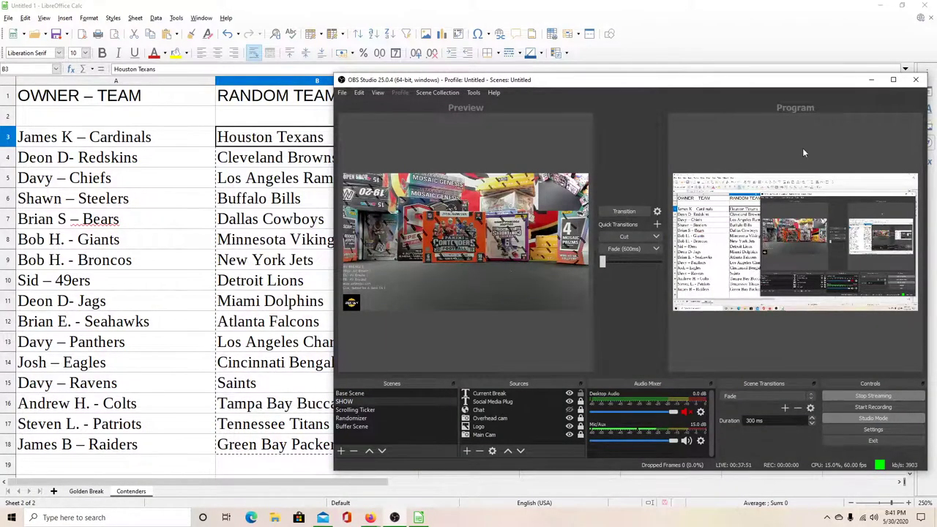
Release the held-for-review message in the YouTube live-chat popout
{"action": "left_click", "coordinate": [870, 79]}
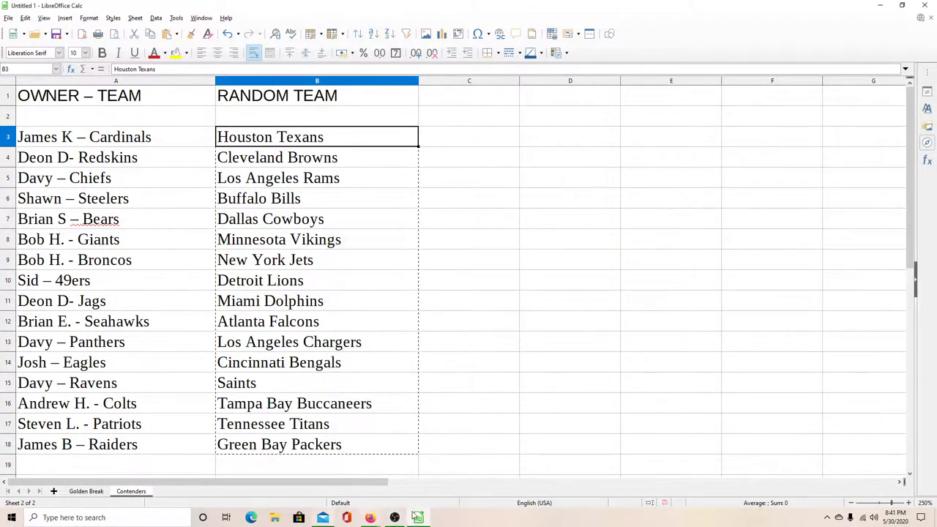
{"action": "mouse_move", "coordinate": [371, 518]}
{"action": "left_click", "coordinate": [480, 476]}
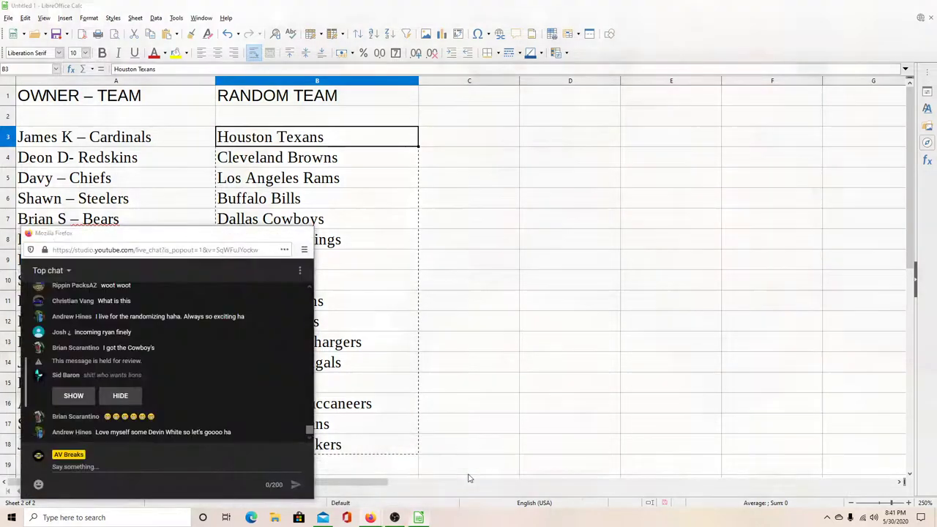
{"action": "left_click", "coordinate": [73, 395]}
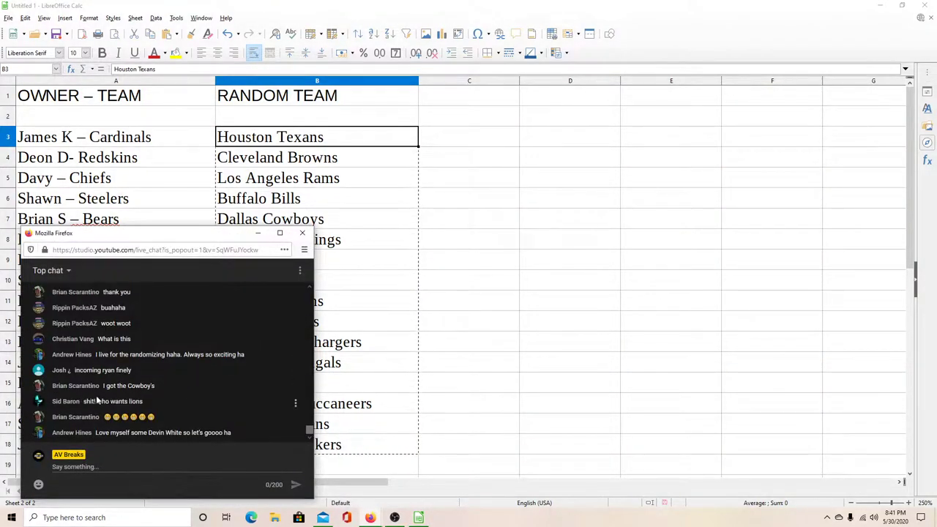
Moderate the other held chat message, then transition the stream to the camera scene in OBS
{"action": "scroll", "coordinate": [128, 371], "scroll_direction": "up", "scroll_amount": 3}
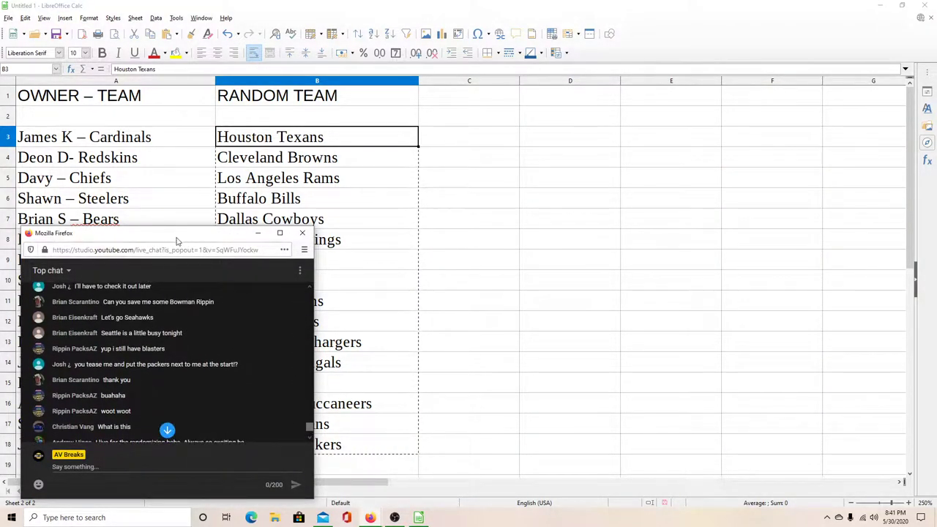
{"action": "left_click_drag", "start_coordinate": [183, 233], "coordinate": [661, 184]}
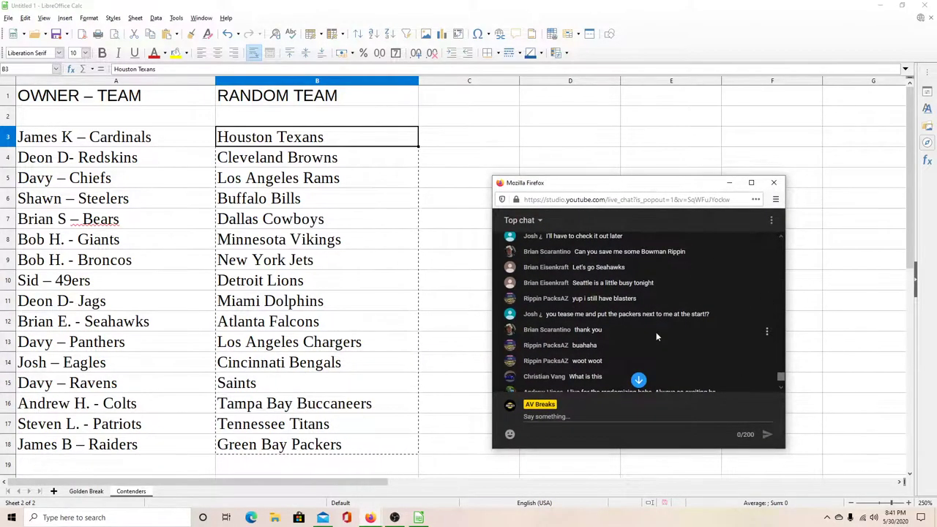
{"action": "scroll", "coordinate": [700, 278], "scroll_direction": "up", "scroll_amount": 1}
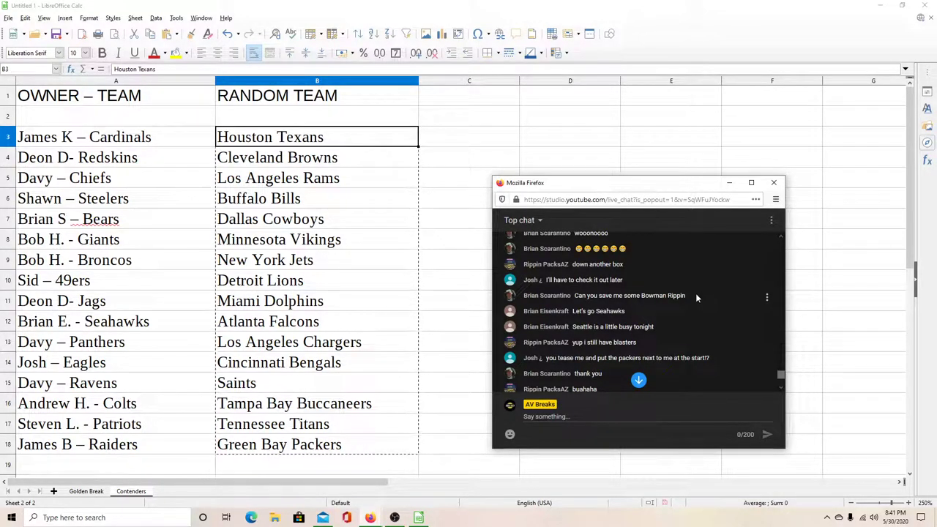
{"action": "scroll", "coordinate": [695, 296], "scroll_direction": "down", "scroll_amount": 2}
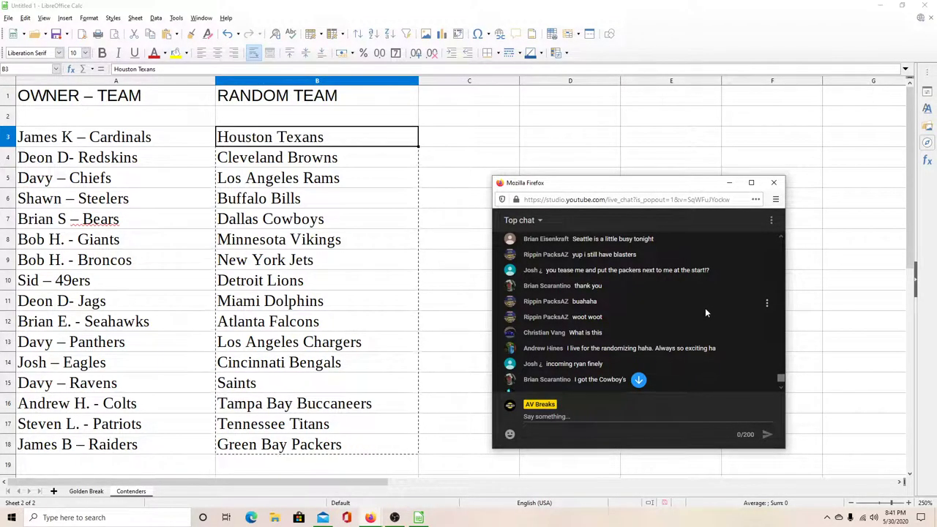
{"action": "scroll", "coordinate": [705, 312], "scroll_direction": "down", "scroll_amount": 3}
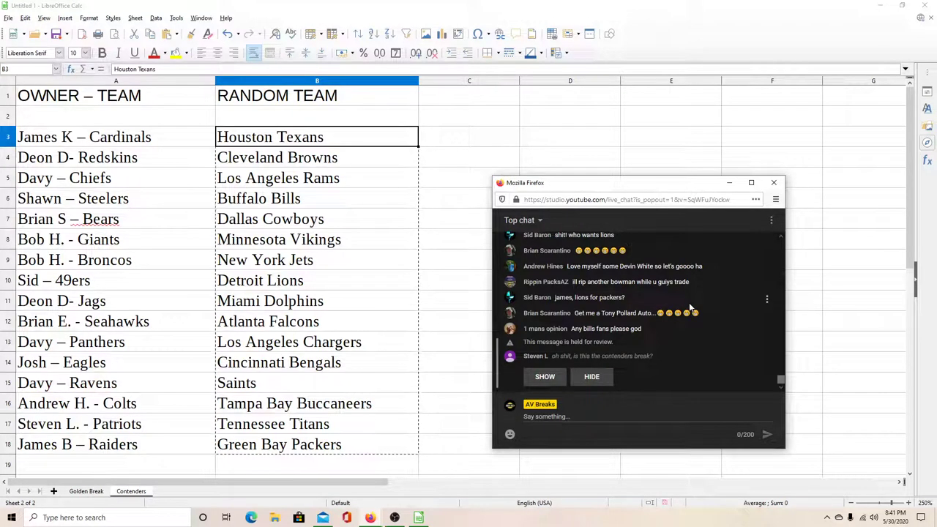
{"action": "left_click", "coordinate": [545, 377]}
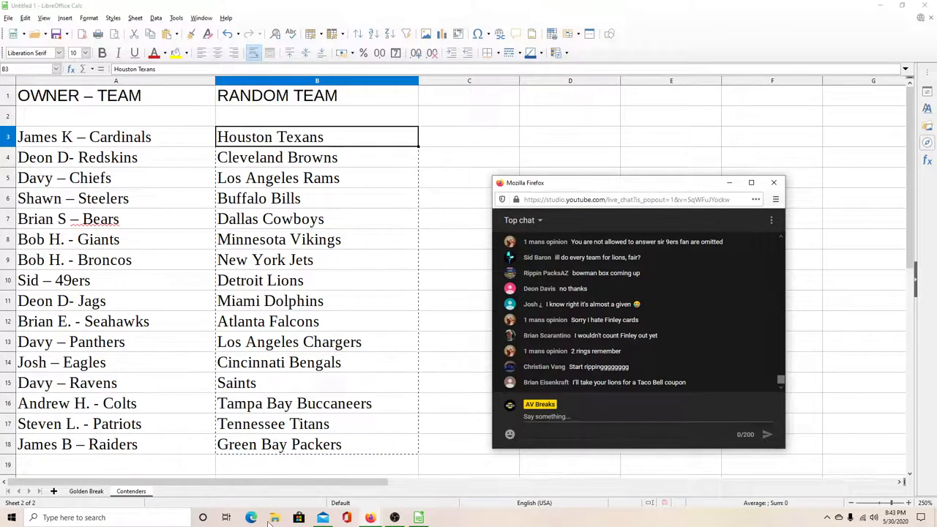
{"action": "left_click", "coordinate": [395, 518]}
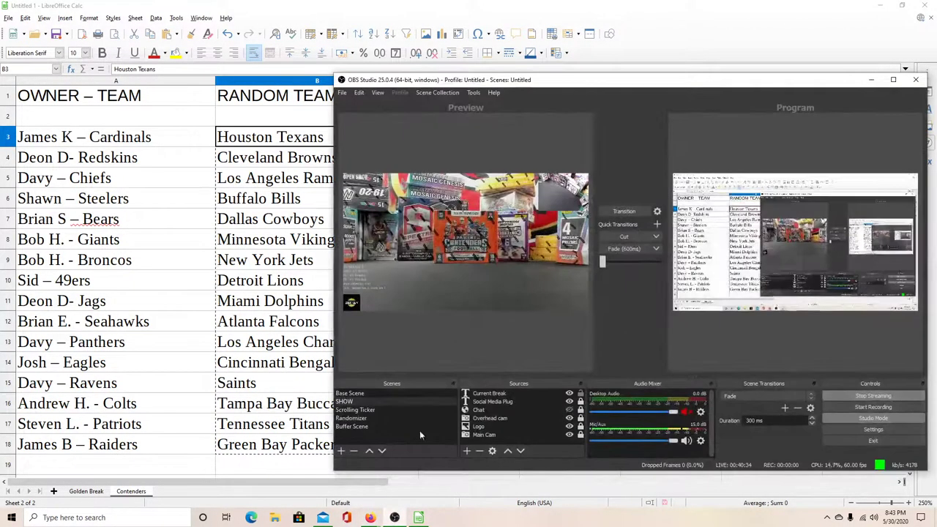
{"action": "left_click", "coordinate": [633, 213]}
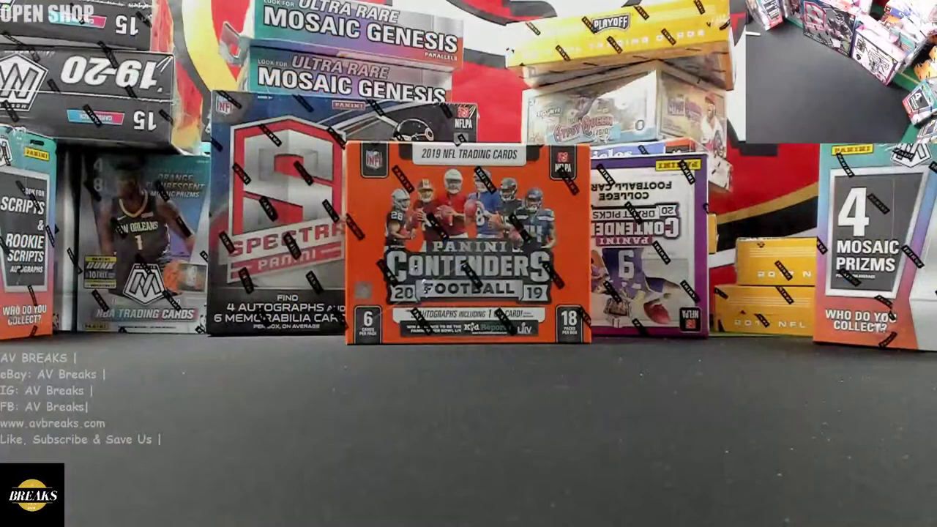
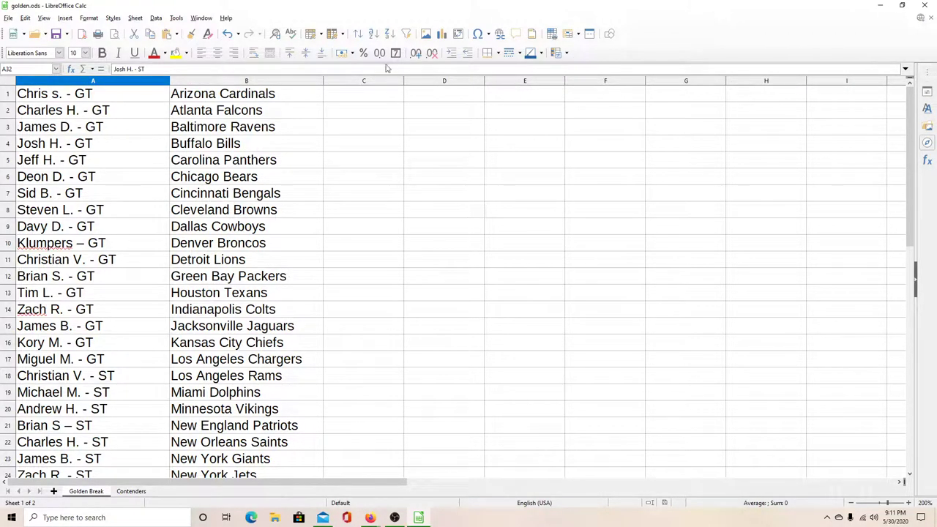
{"action": "left_click", "coordinate": [66, 95]}
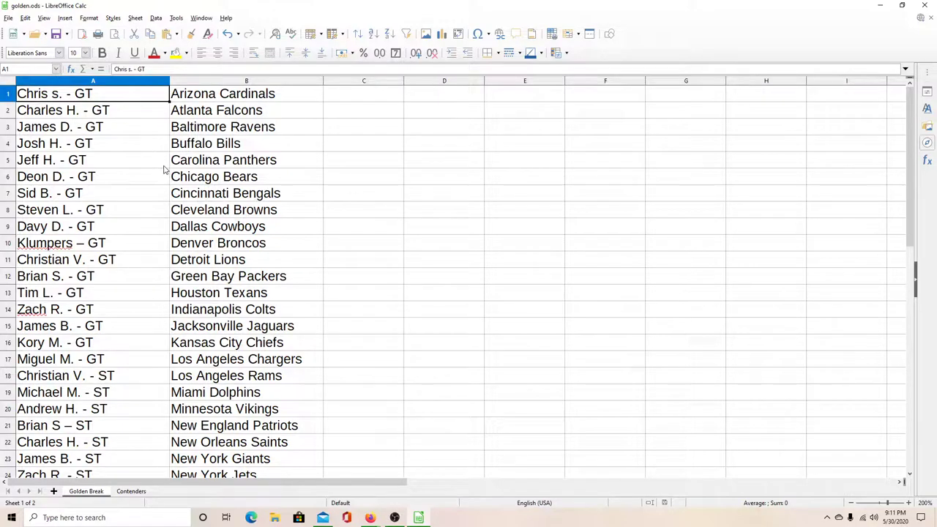
{"action": "key", "text": "Down"}
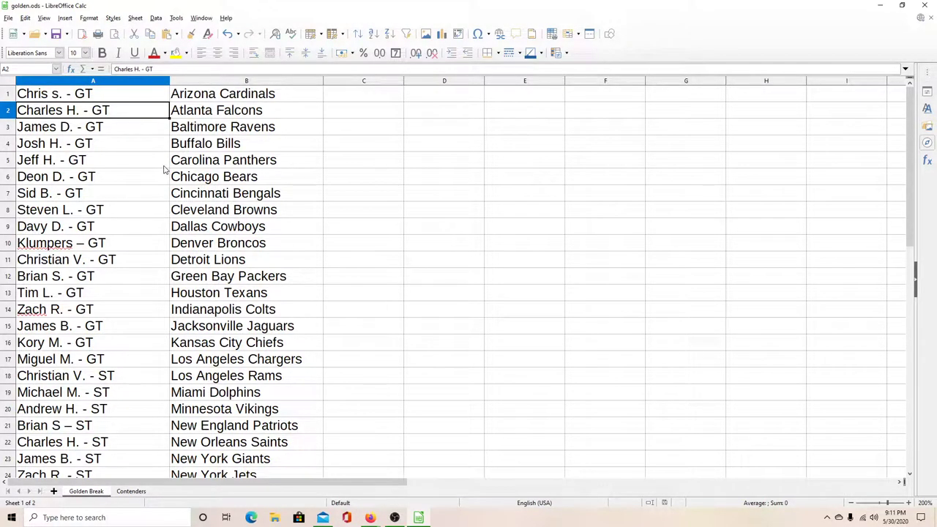
{"action": "key", "text": "Down"}
{"action": "key", "text": "Down"}
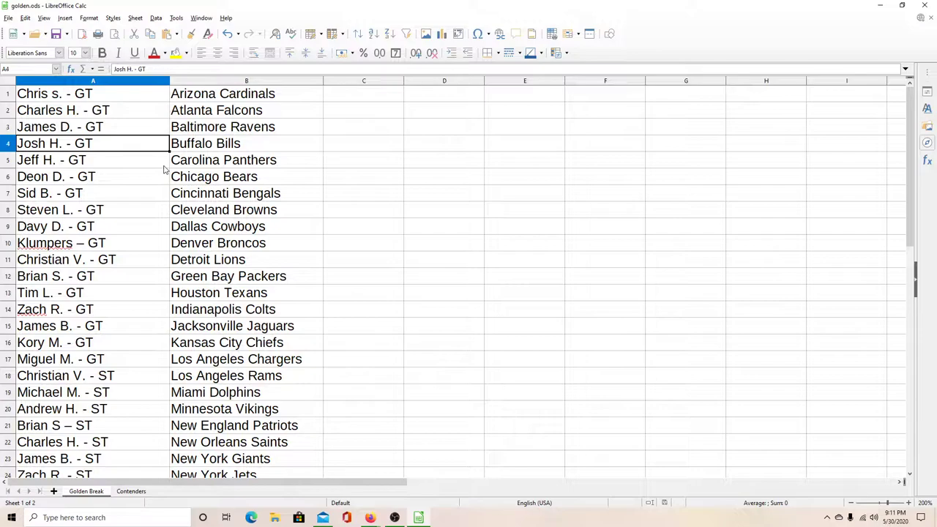
{"action": "key", "text": "Down"}
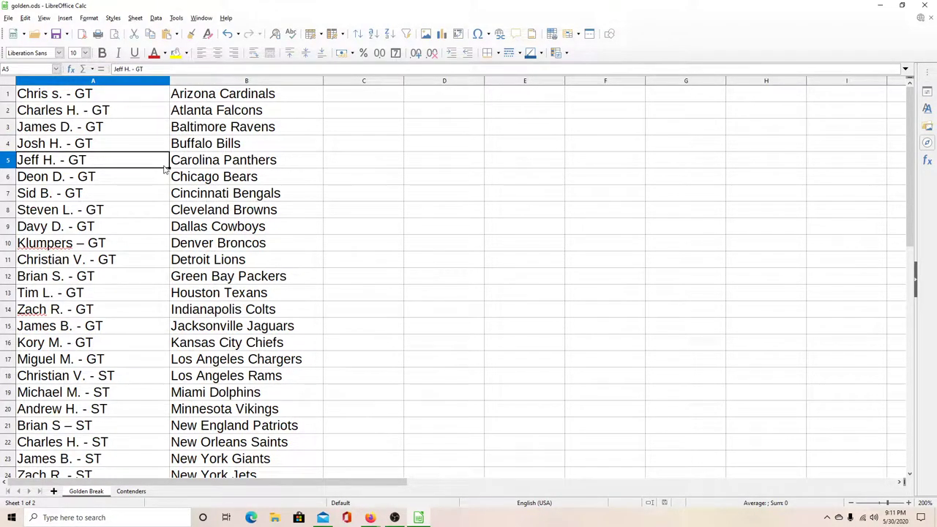
{"action": "key", "text": "Down"}
{"action": "key", "text": "Down"}
{"action": "key", "text": "Down"}
{"action": "key", "text": "Down"}
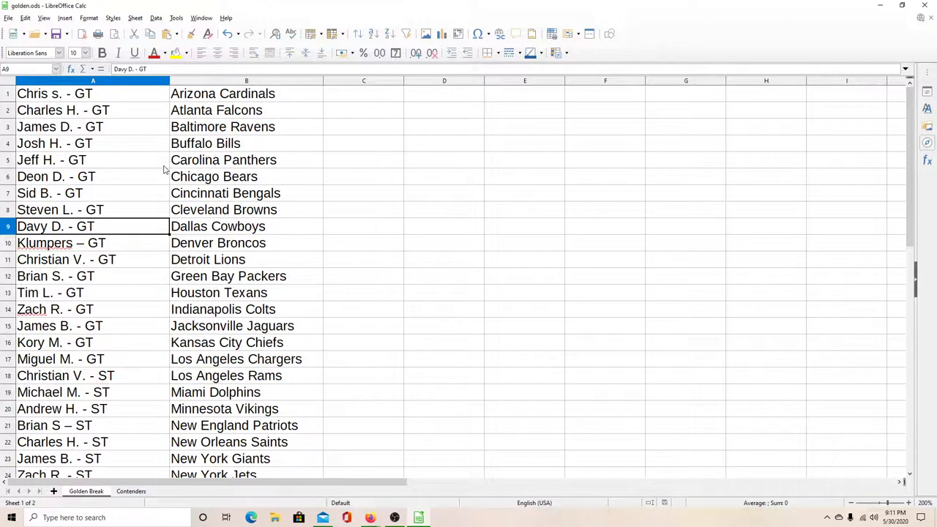
{"action": "key", "text": "Down"}
{"action": "key", "text": "Down"}
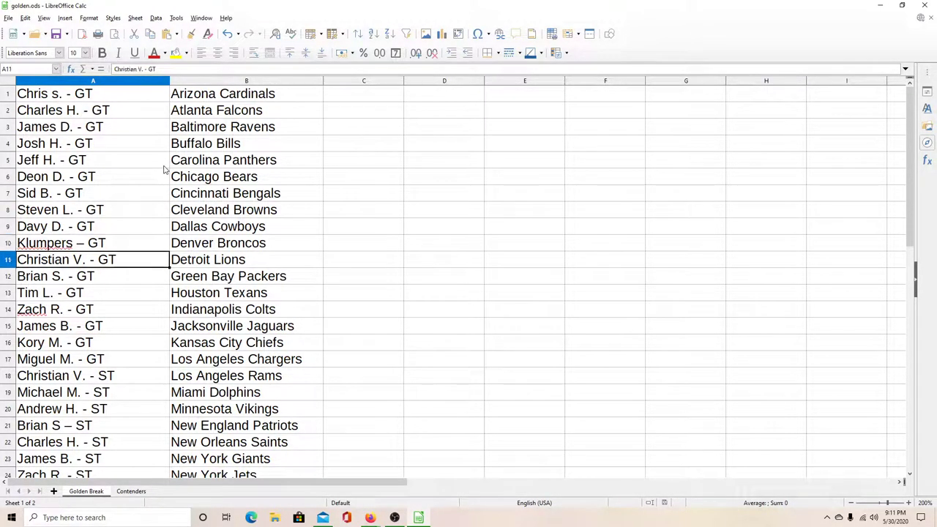
{"action": "key", "text": "Down"}
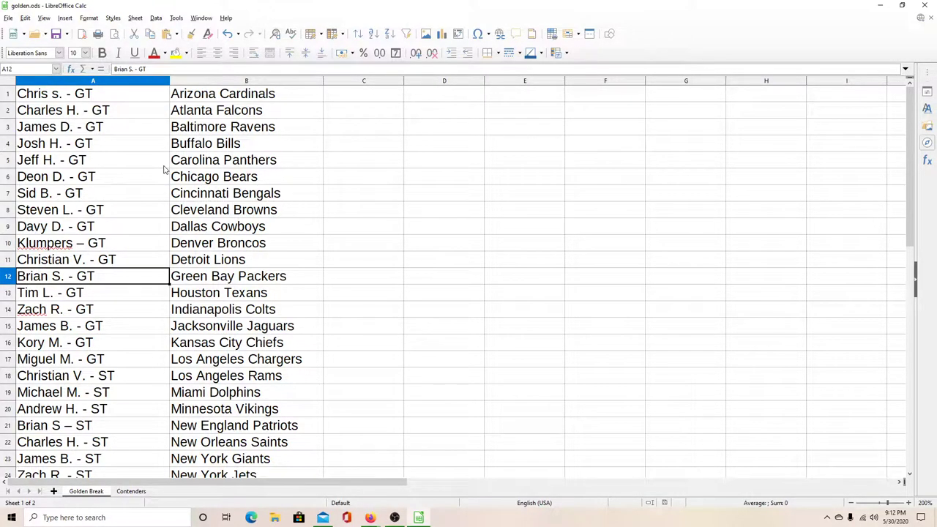
{"action": "key", "text": "Down"}
{"action": "key", "text": "Down"}
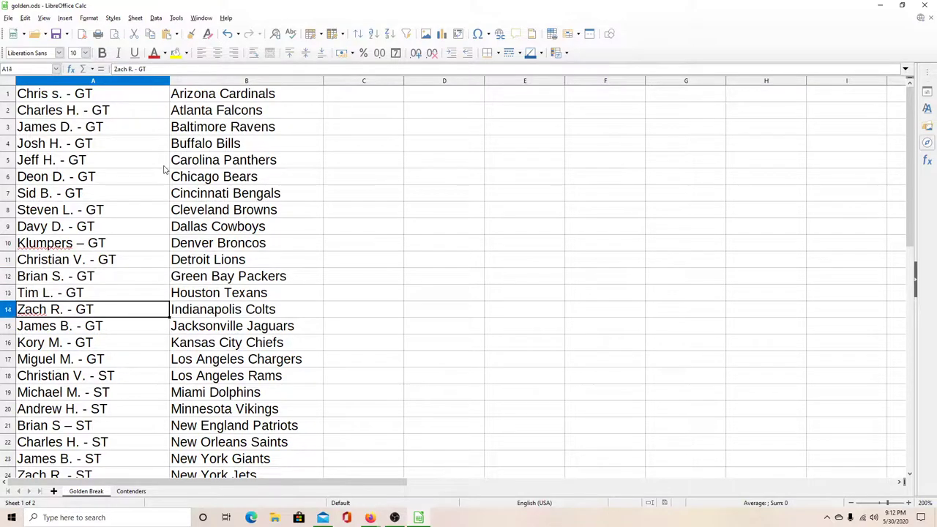
{"action": "key", "text": "Down"}
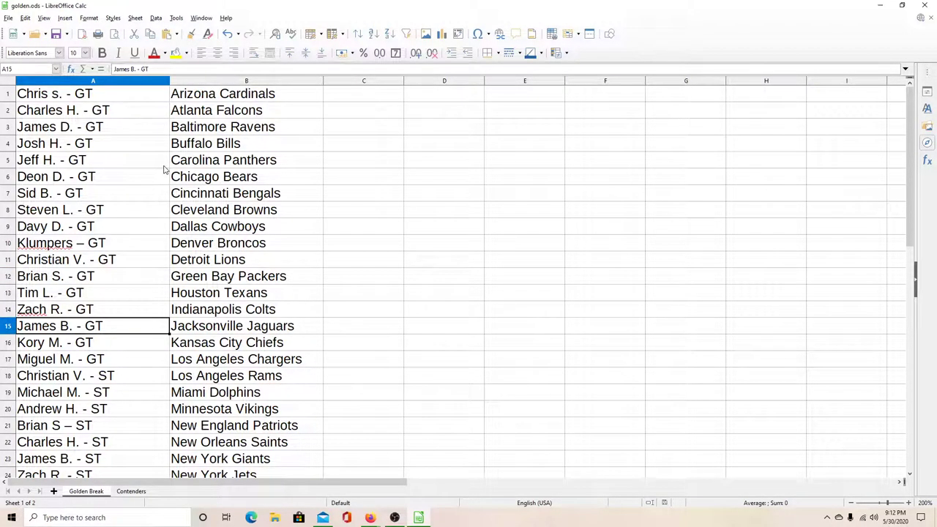
{"action": "key", "text": "Down"}
{"action": "key", "text": "Down"}
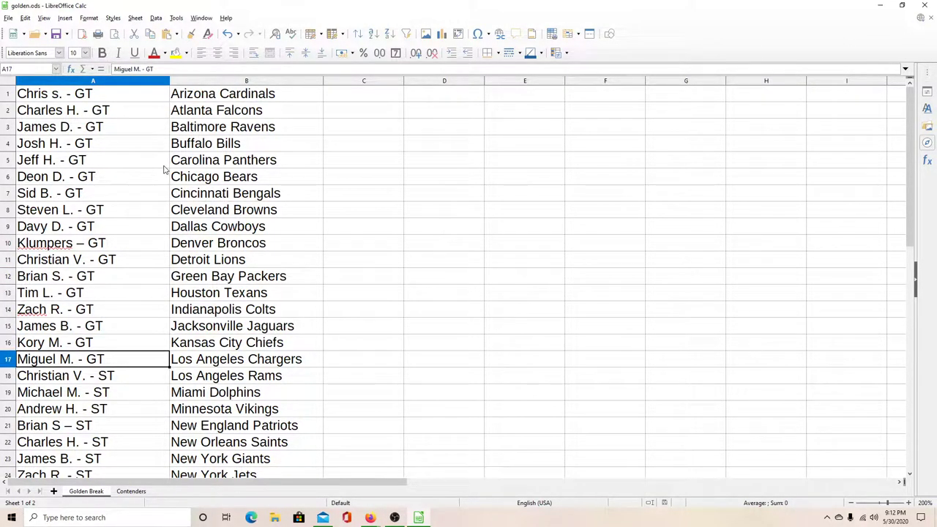
{"action": "key", "text": "Down"}
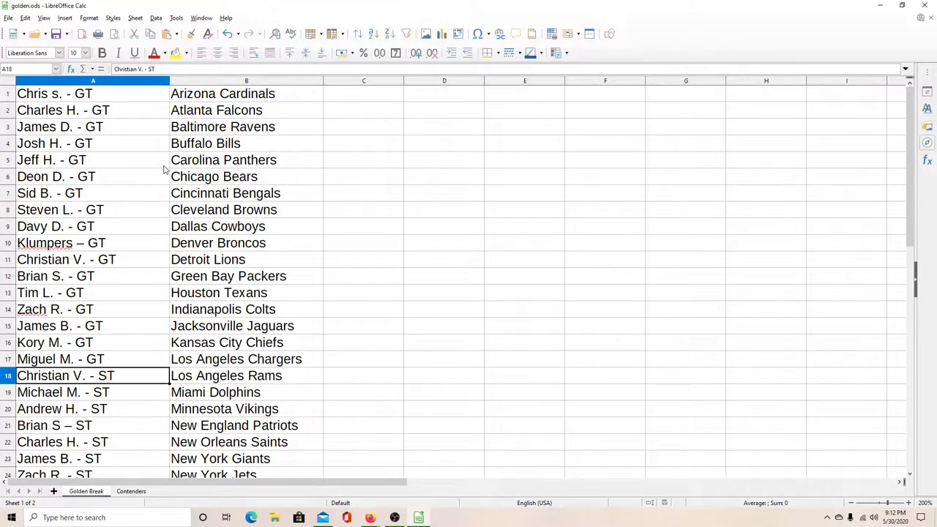
{"action": "key", "text": "Down"}
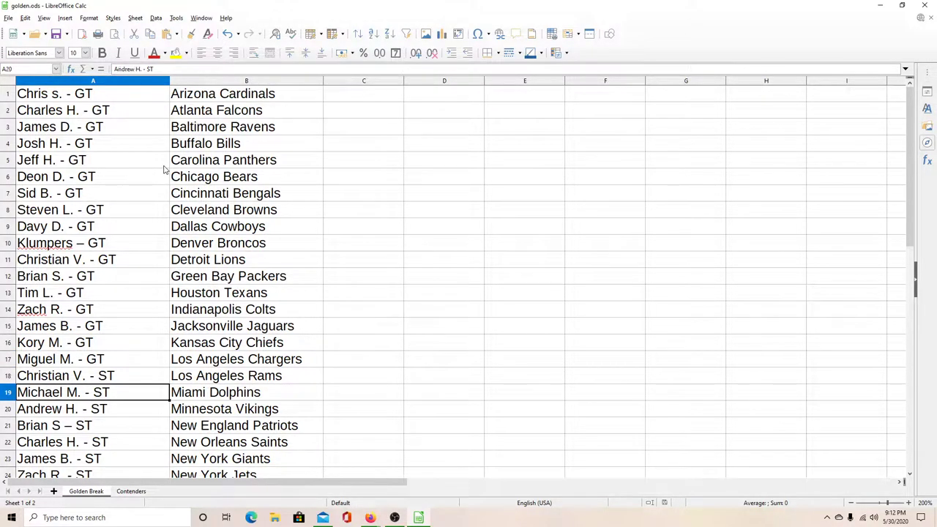
{"action": "key", "text": "Down"}
{"action": "key", "text": "Down"}
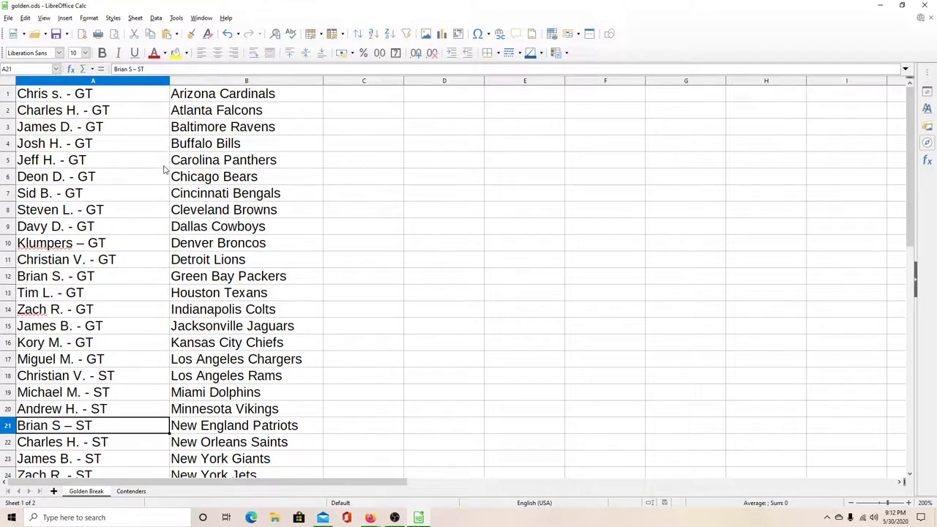
{"action": "key", "text": "Down"}
{"action": "key", "text": "Down"}
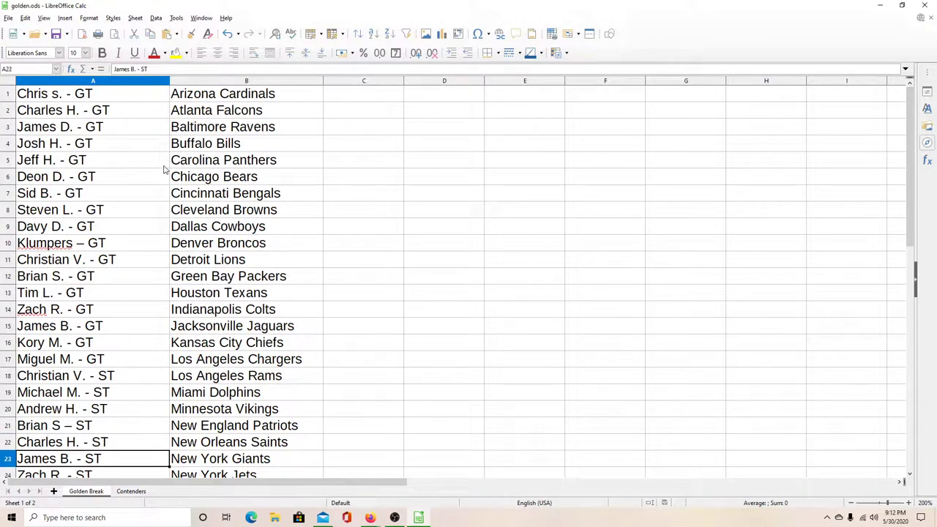
{"action": "key", "text": "Down"}
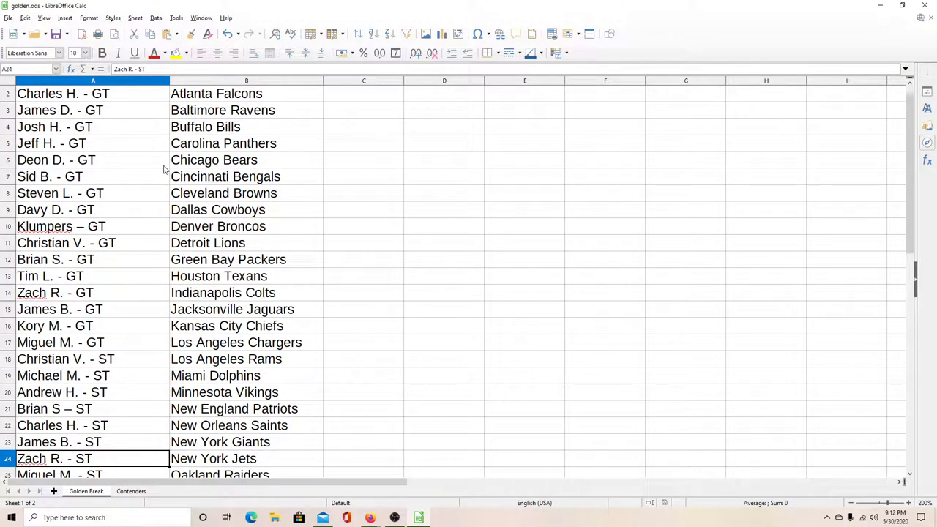
{"action": "key", "text": "Down"}
{"action": "key", "text": "Down"}
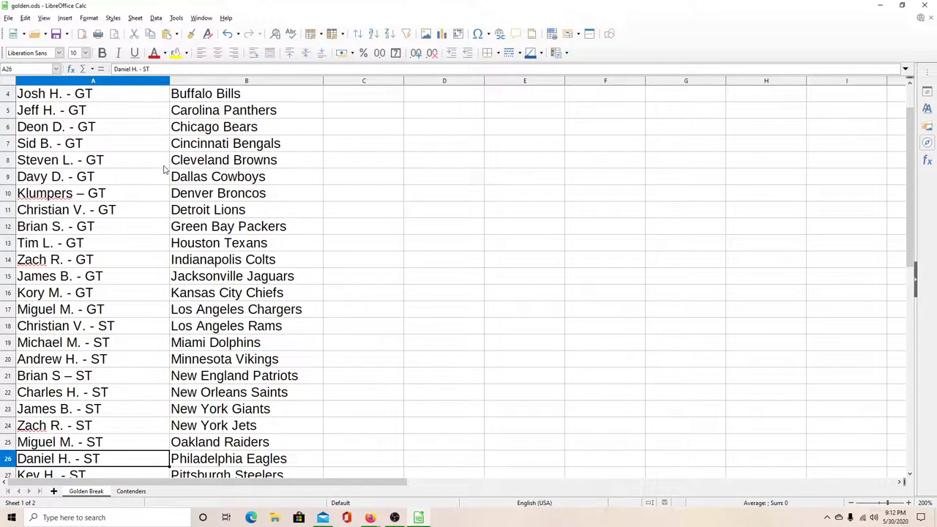
{"action": "key", "text": "Down"}
{"action": "key", "text": "Down"}
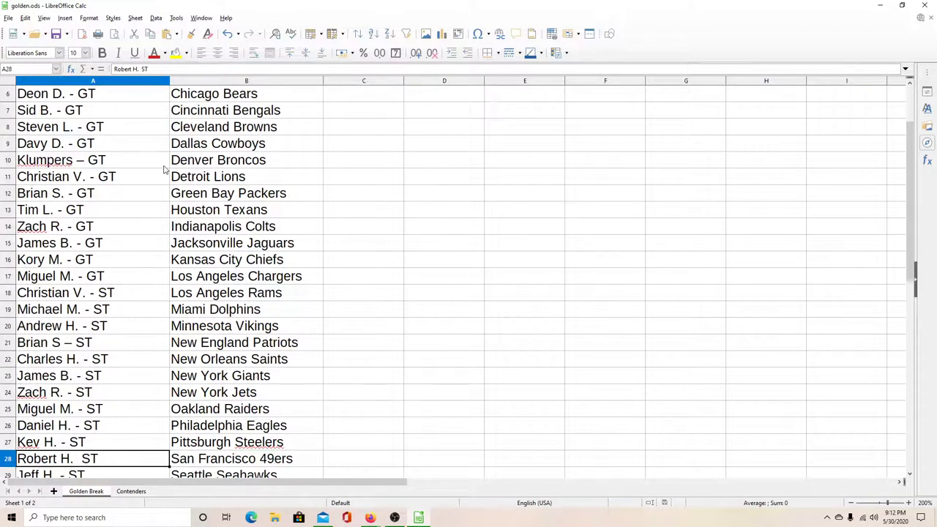
{"action": "key", "text": "Down"}
{"action": "key", "text": "Down"}
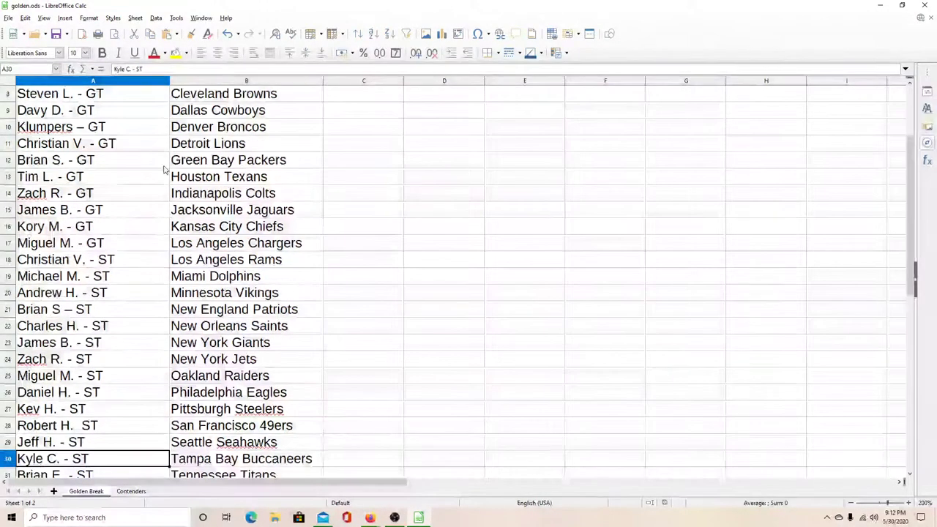
{"action": "key", "text": "Up"}
{"action": "key", "text": "Down"}
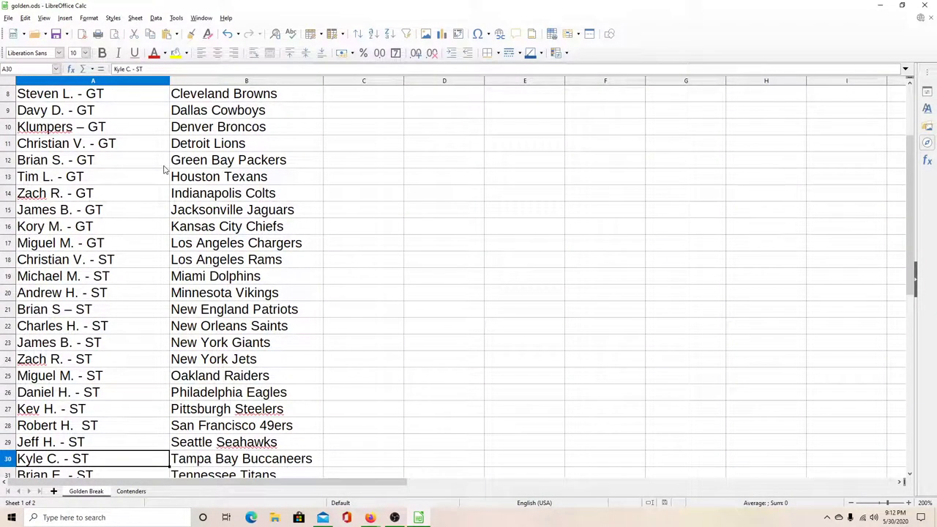
{"action": "key", "text": "Down"}
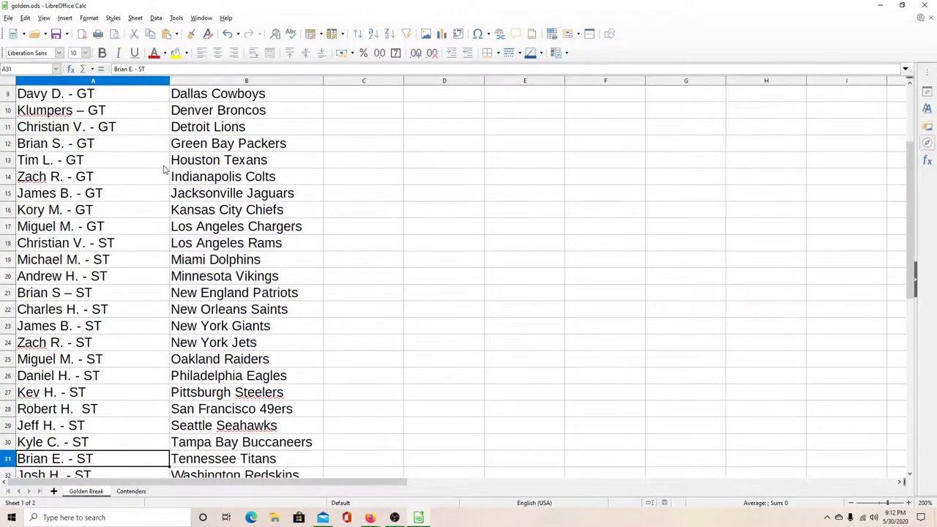
{"action": "key", "text": "Down"}
{"action": "key", "text": "Up"}
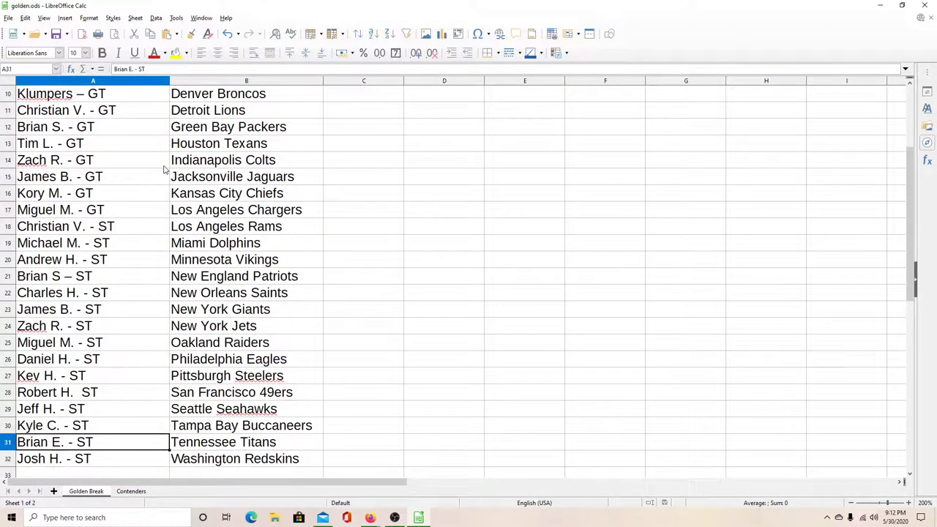
{"action": "scroll", "coordinate": [164, 170], "scroll_direction": "up", "scroll_amount": 3}
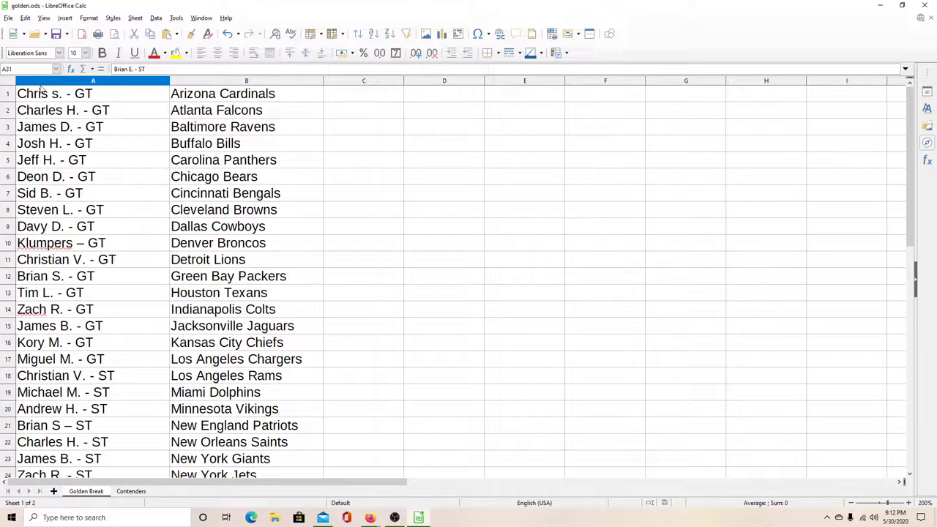
{"action": "left_click_drag", "start_coordinate": [42, 89], "coordinate": [149, 346]}
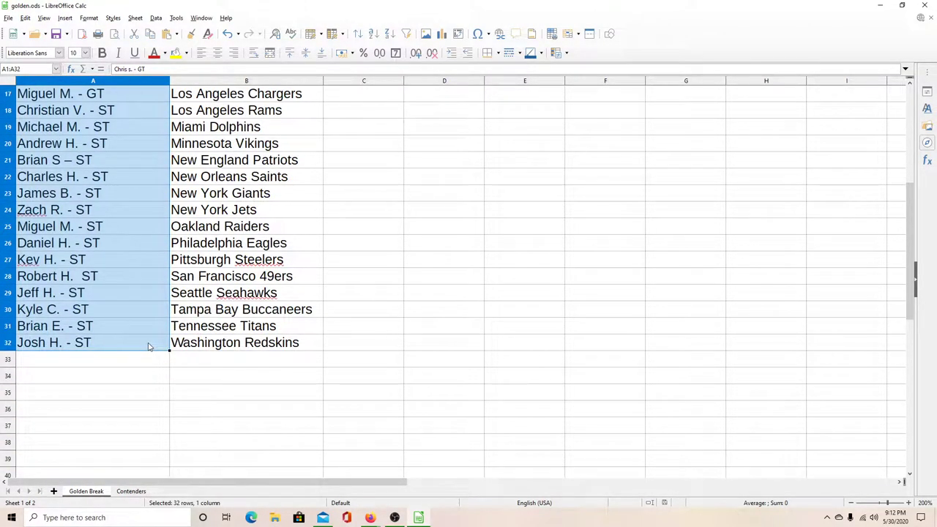
Cut the 32 participant names out of column A and glance at the YouTube live chat
{"action": "key", "text": "ctrl+x"}
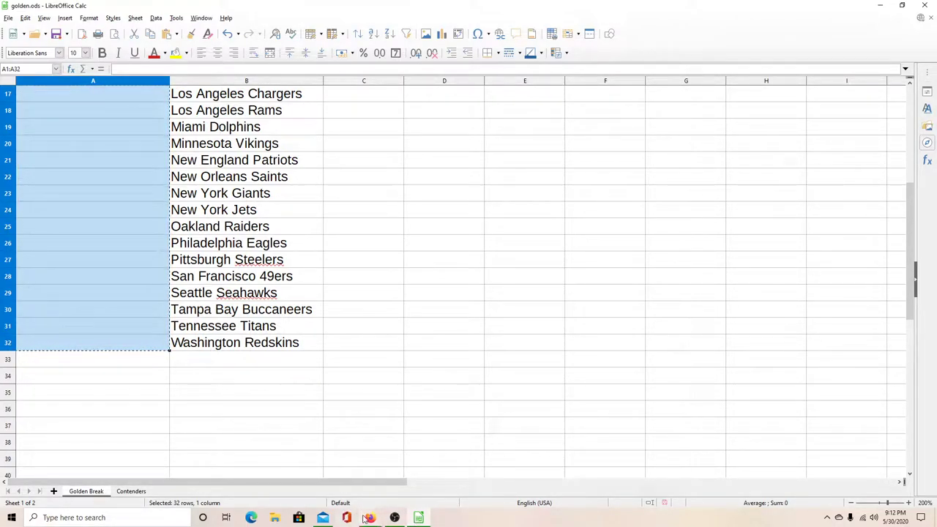
{"action": "left_click", "coordinate": [438, 486]}
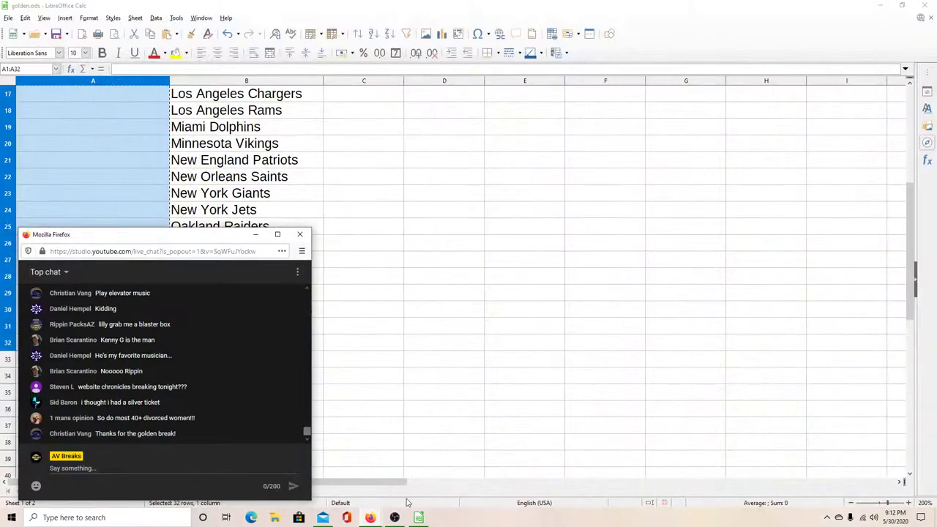
{"action": "mouse_move", "coordinate": [368, 518]}
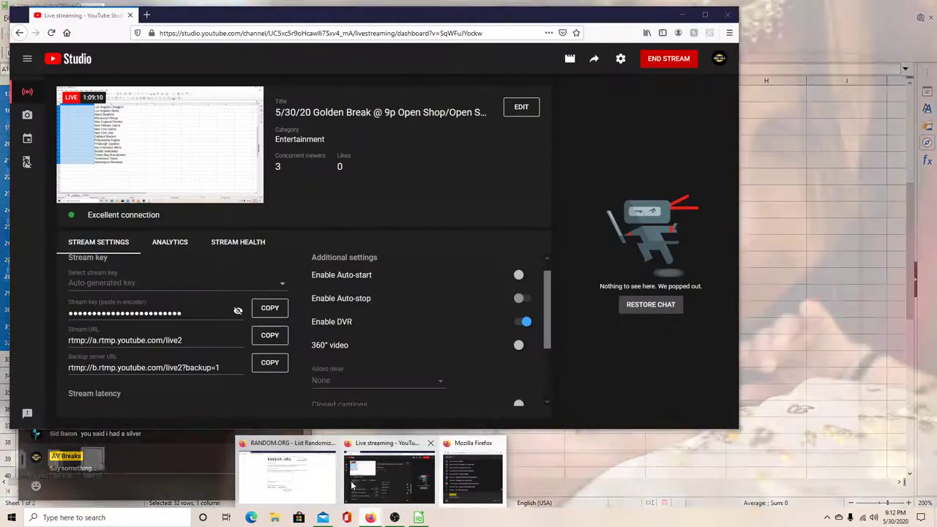
{"action": "mouse_move", "coordinate": [365, 487]}
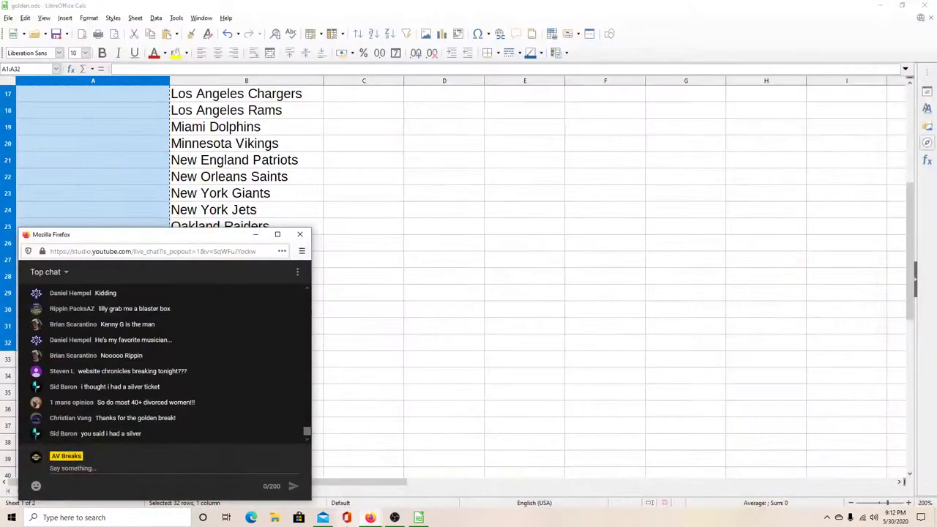
{"action": "left_click", "coordinate": [359, 295]}
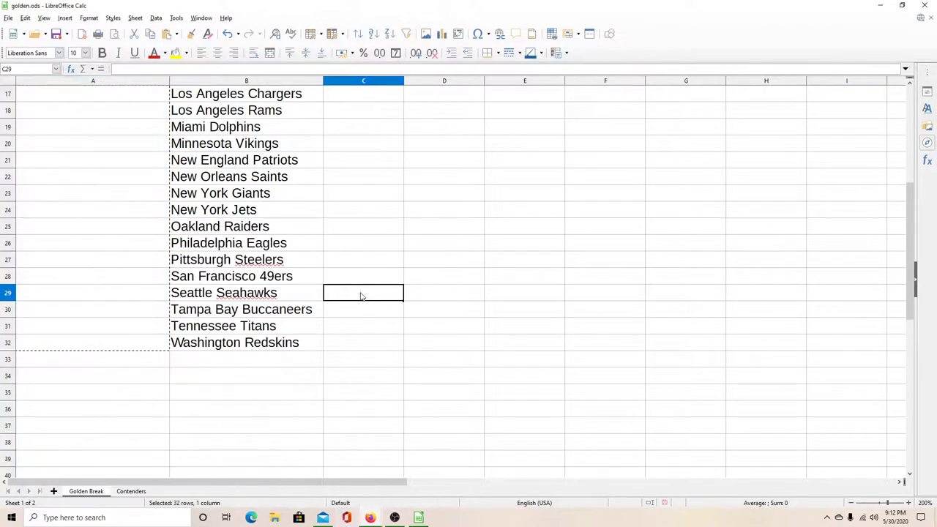
Review the team names in column B, then bring the RANDOM.ORG List Randomizer forward
{"action": "left_click", "coordinate": [249, 226]}
{"action": "scroll", "coordinate": [267, 253], "scroll_direction": "up", "scroll_amount": 5}
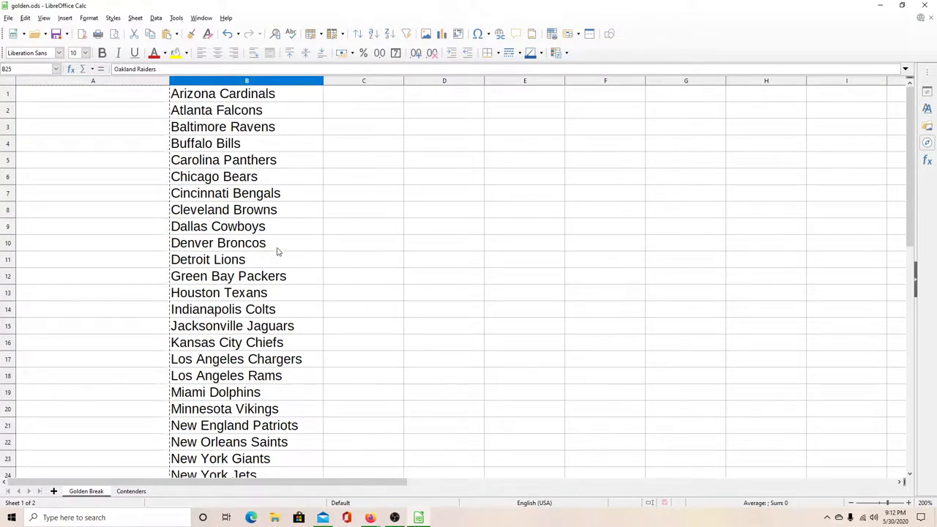
{"action": "scroll", "coordinate": [276, 251], "scroll_direction": "down", "scroll_amount": 4}
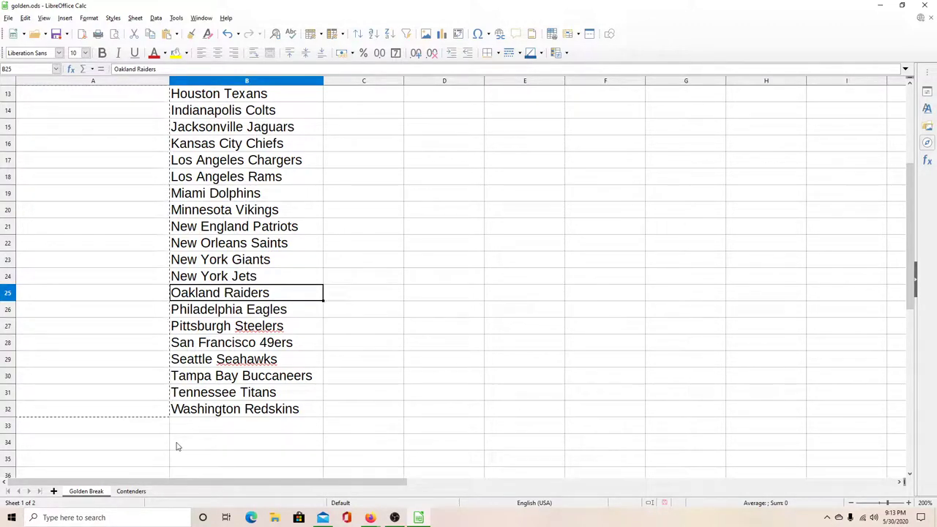
{"action": "scroll", "coordinate": [156, 234], "scroll_direction": "up", "scroll_amount": 4}
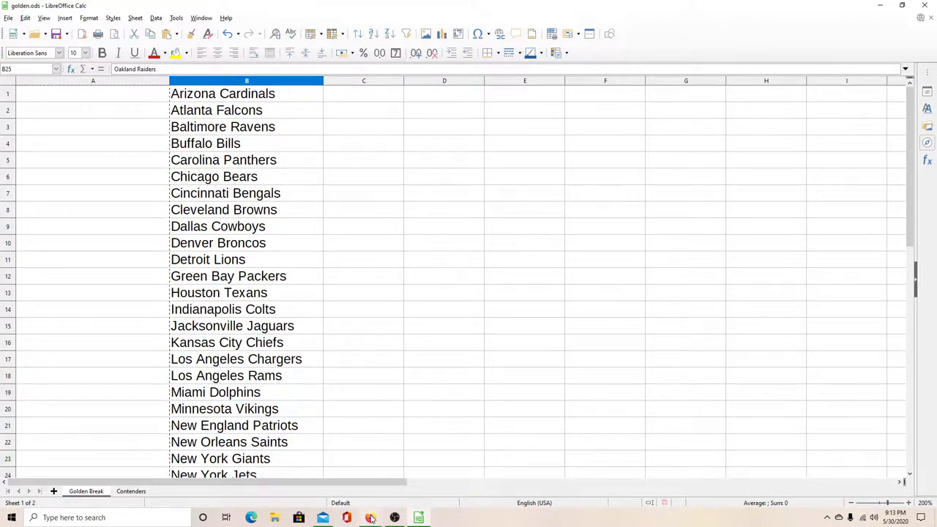
{"action": "mouse_move", "coordinate": [370, 518]}
{"action": "left_click", "coordinate": [293, 486]}
Paste the 32 participant names into the list box and shuffle them five times
{"action": "left_click", "coordinate": [320, 249]}
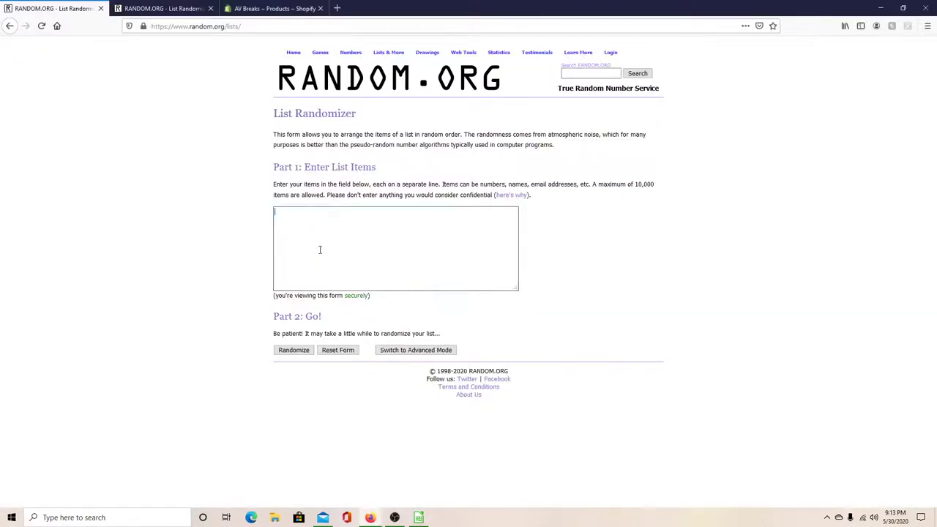
{"action": "key", "text": "ctrl+v"}
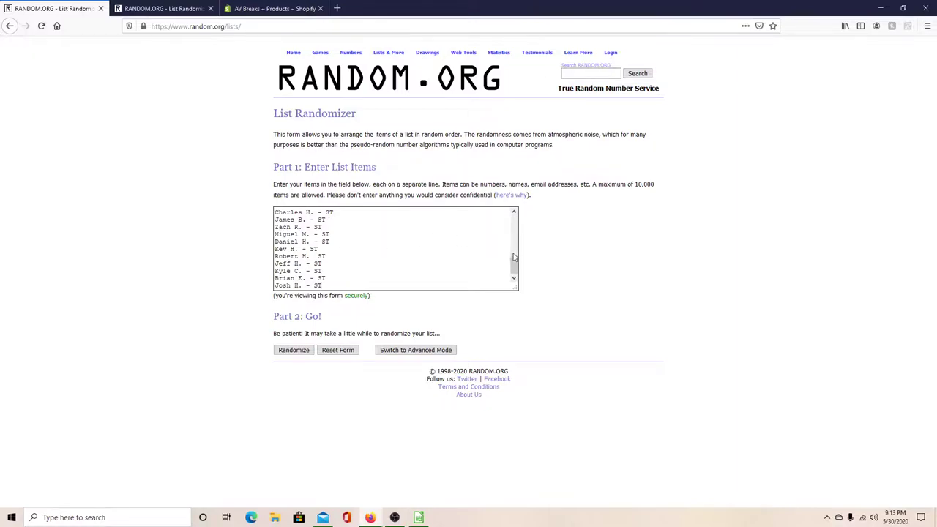
{"action": "left_click_drag", "start_coordinate": [514, 264], "coordinate": [512, 309]}
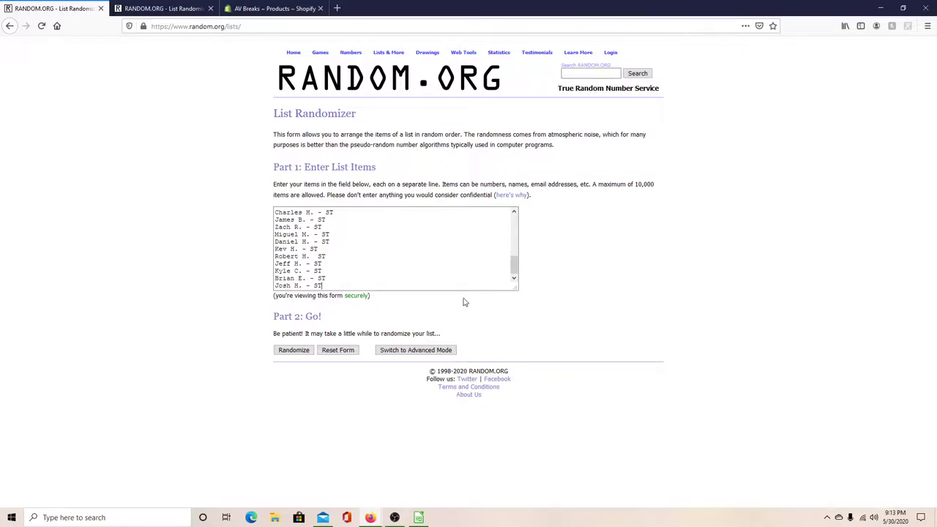
{"action": "left_click", "coordinate": [295, 351]}
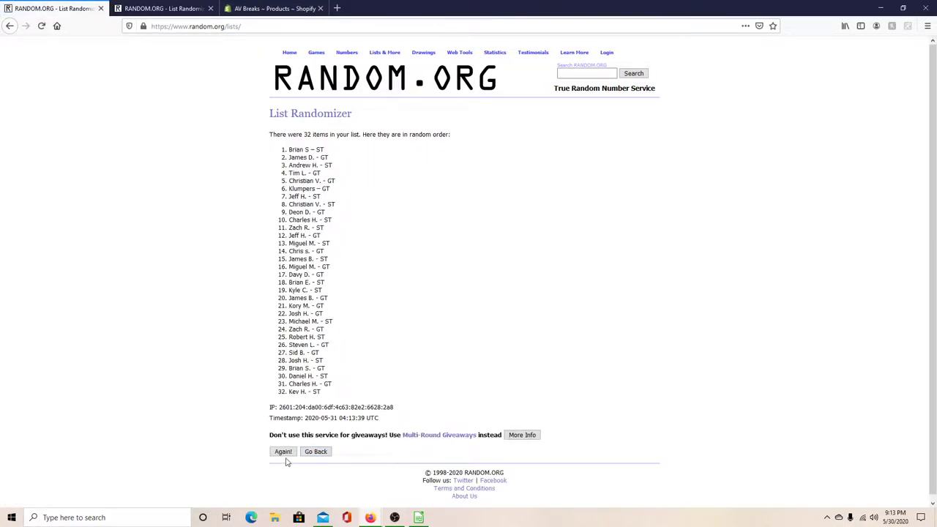
{"action": "left_click", "coordinate": [283, 453]}
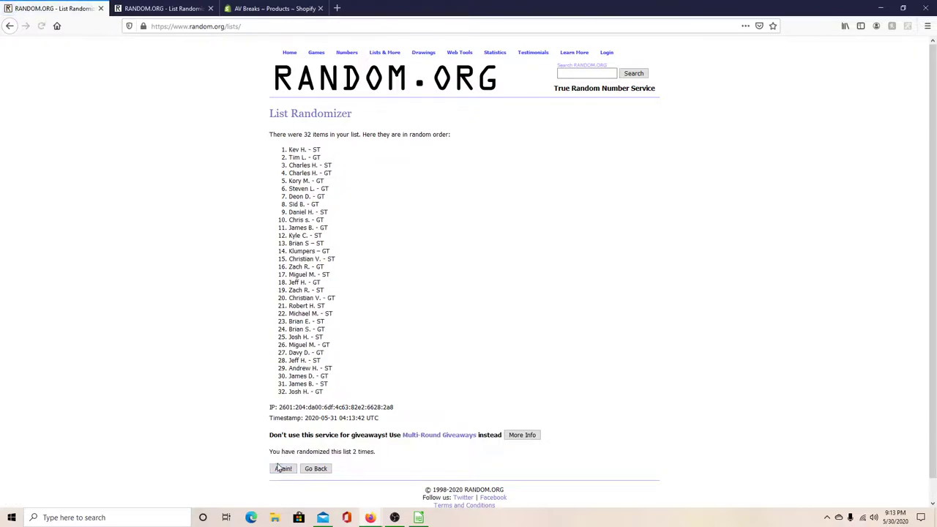
{"action": "left_click", "coordinate": [279, 468]}
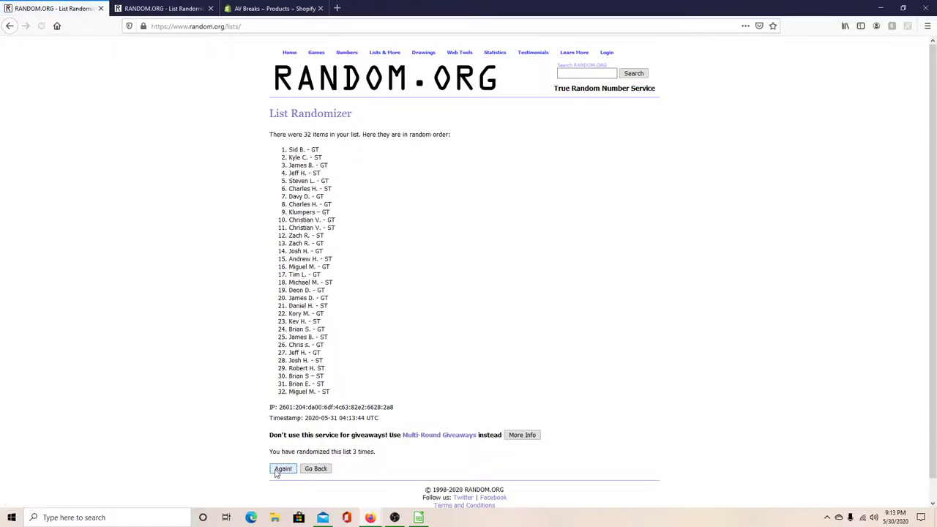
{"action": "left_click", "coordinate": [279, 469]}
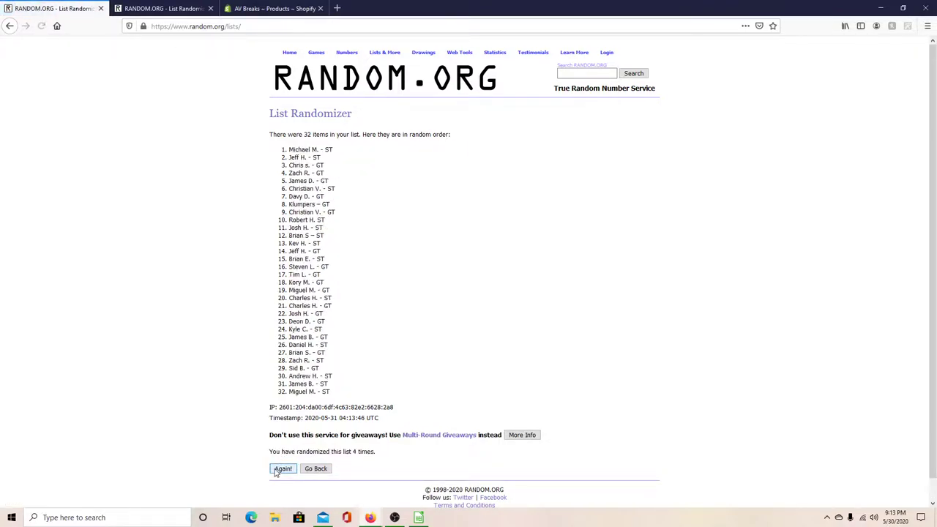
{"action": "left_click", "coordinate": [276, 470]}
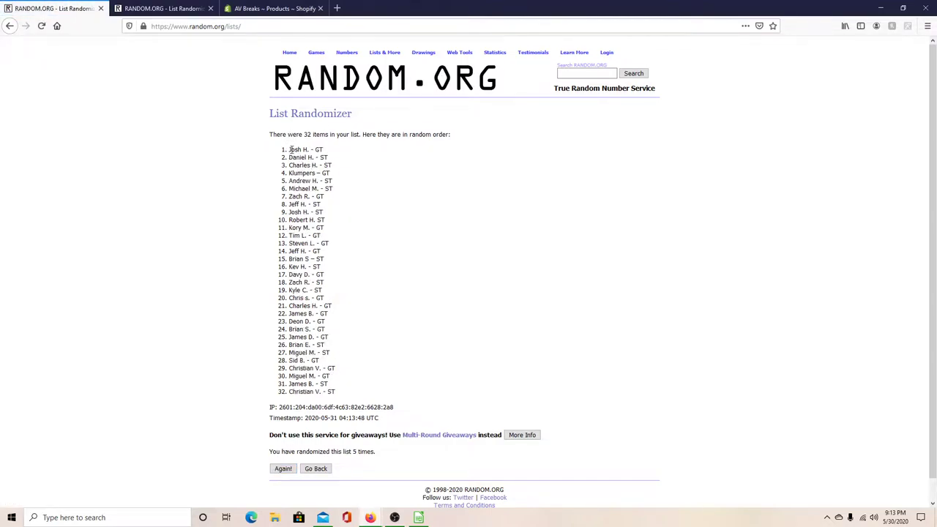
Select the shuffled name list and return to the golden.ods sheet at cell A1
{"action": "triple_click", "coordinate": [291, 150]}
{"action": "left_click", "coordinate": [289, 153]}
{"action": "left_click_drag", "start_coordinate": [289, 150], "coordinate": [338, 395]}
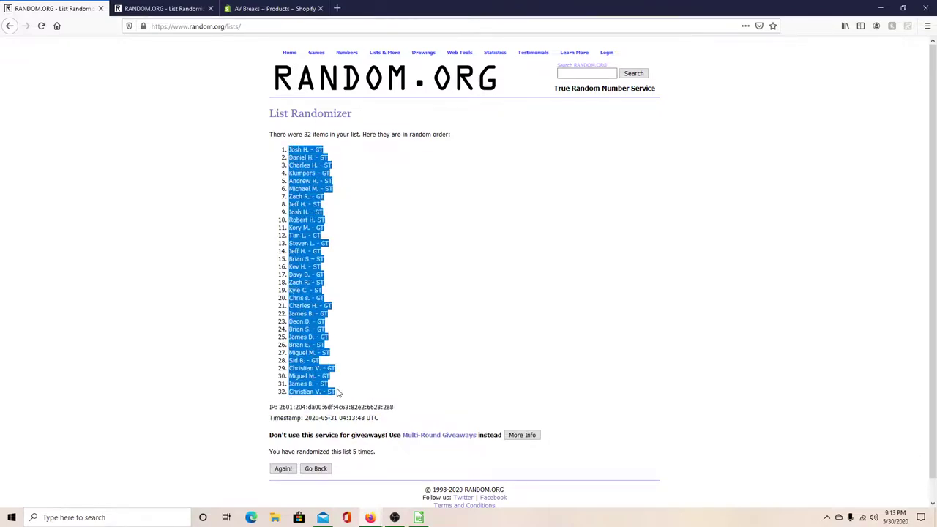
{"action": "left_click", "coordinate": [424, 520]}
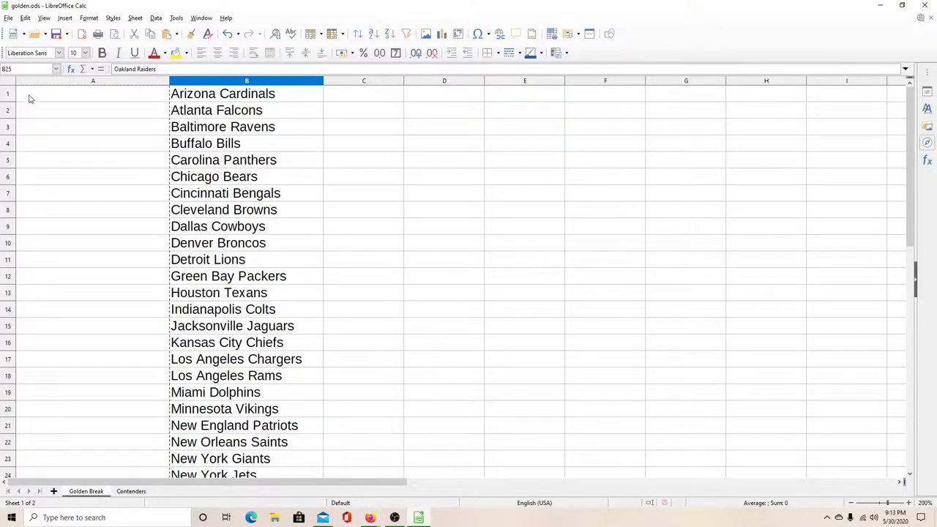
{"action": "left_click", "coordinate": [29, 95]}
Paste the shuffled names into column A and cut the team names from column B
{"action": "type", "text": "Josh H. - GT Daniel H. - ST Charles H. - ST Klumpers – GT Andrew H. - ST Michael M. - ST Zach R. - GT Jeff H. - ST Josh H. - ST Robert H. ST Kory M. - GT Tim L. - GT Steven L. - GT Jeff H. - GT Brian S – ST Kev H. - ST Davy D. - GT Zach R. - ST Kyle C. - ST Chris s. - GT Charles H. - GT James B. - GT Deon D. - GT Brian S. - GT James D. - GT Brian E. - ST Miguel M. - ST Sid B. - GT Christian V. - GT Miguel M. - GT James B. - ST Christian V. - ST"}
{"action": "left_click_drag", "start_coordinate": [219, 94], "coordinate": [247, 249]}
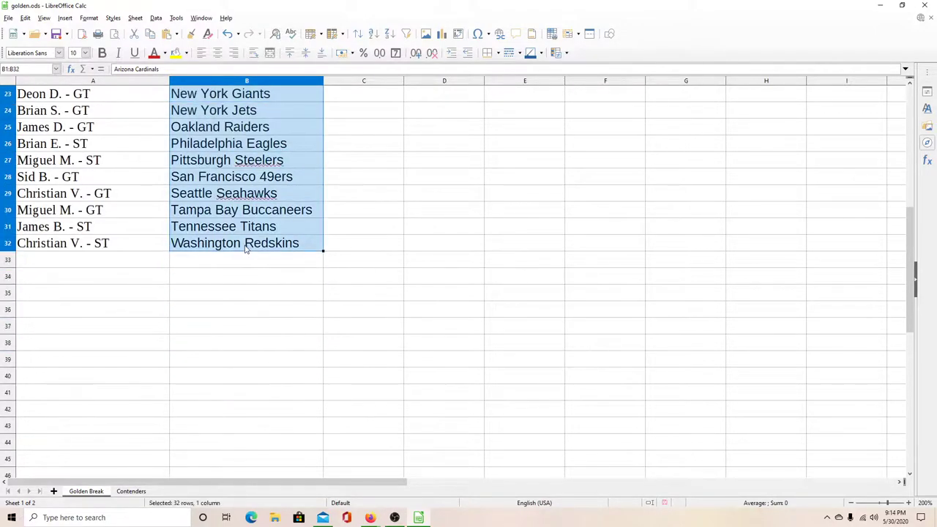
{"action": "key", "text": "ctrl+x"}
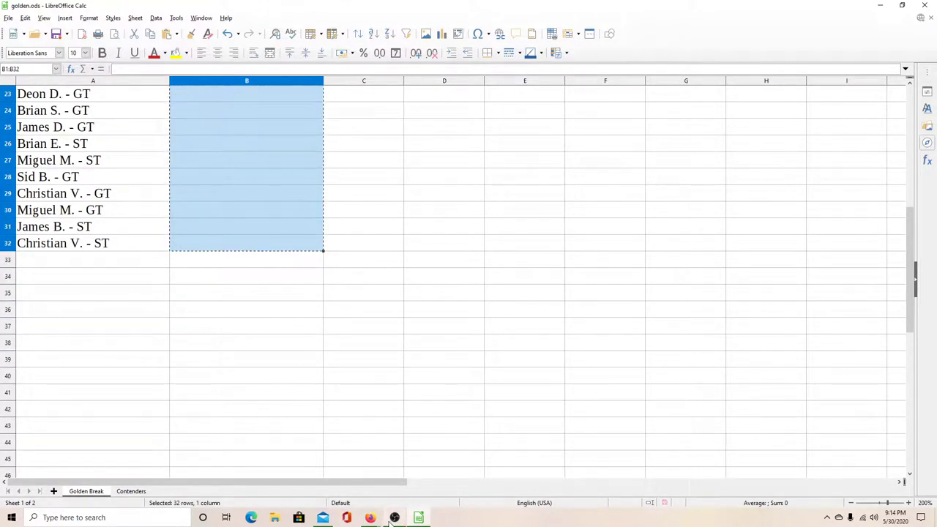
{"action": "mouse_move", "coordinate": [387, 517]}
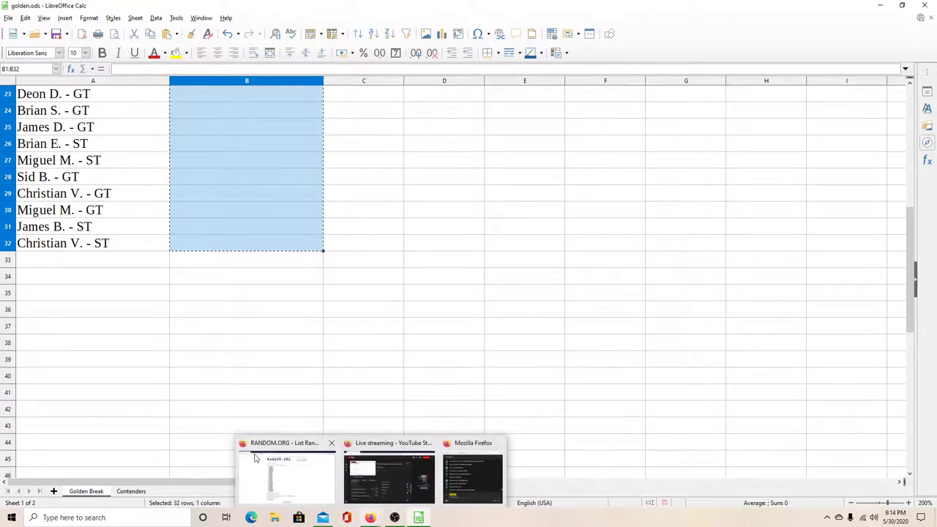
{"action": "left_click", "coordinate": [272, 474]}
Paste the team names into a fresh List Randomizer form and shuffle them five times
{"action": "mouse_move", "coordinate": [370, 63]}
{"action": "left_click", "coordinate": [388, 64]}
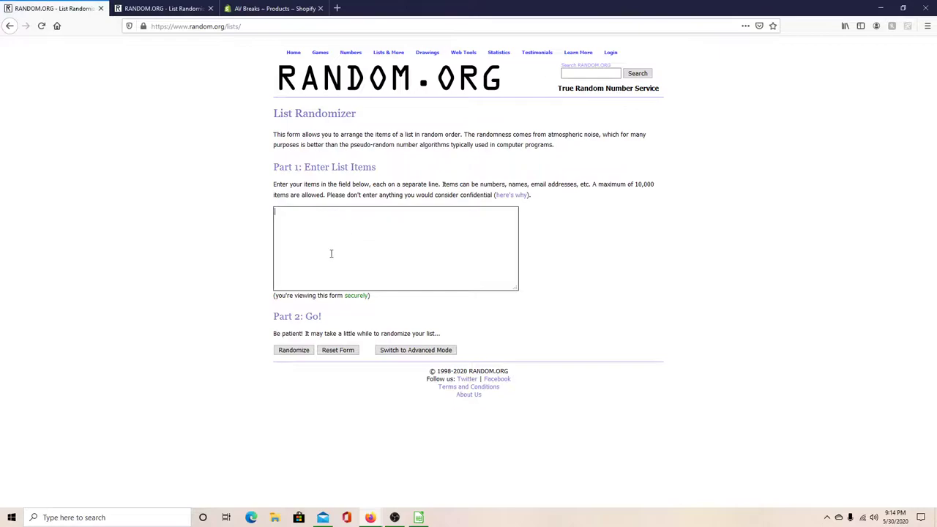
{"action": "key", "text": "ctrl+v"}
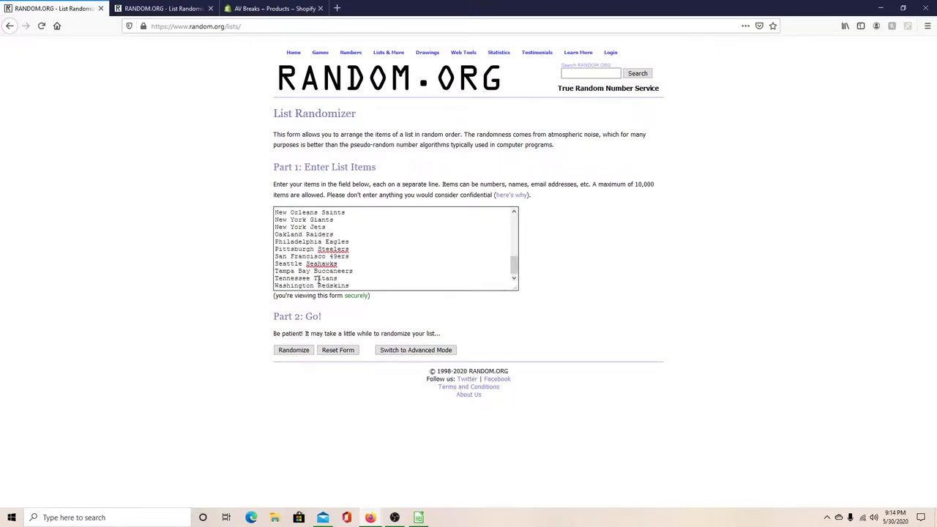
{"action": "right_click", "coordinate": [596, 516]}
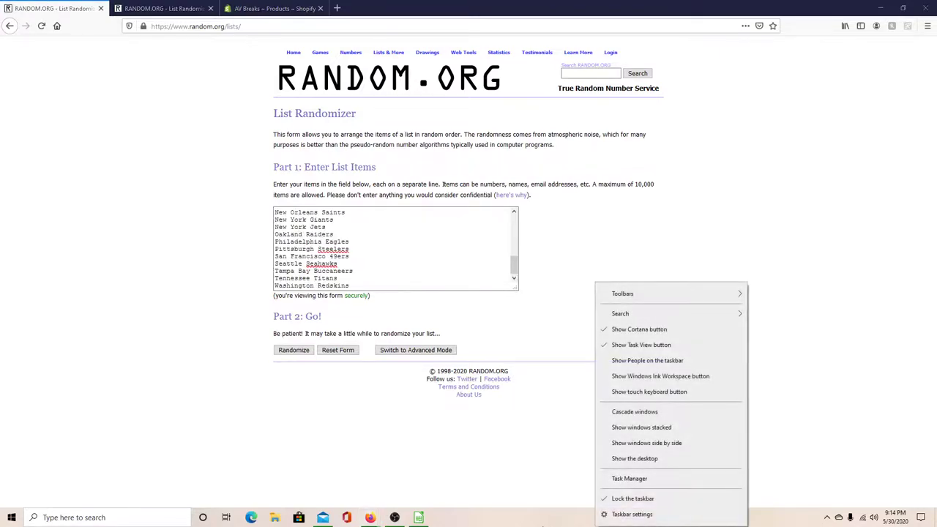
{"action": "left_click", "coordinate": [430, 421]}
{"action": "left_click", "coordinate": [295, 351]}
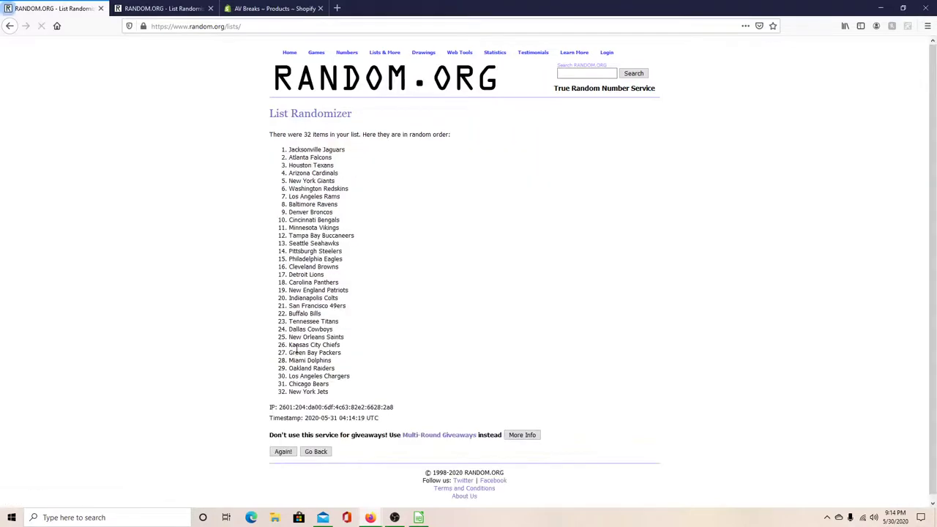
{"action": "left_click", "coordinate": [291, 452]}
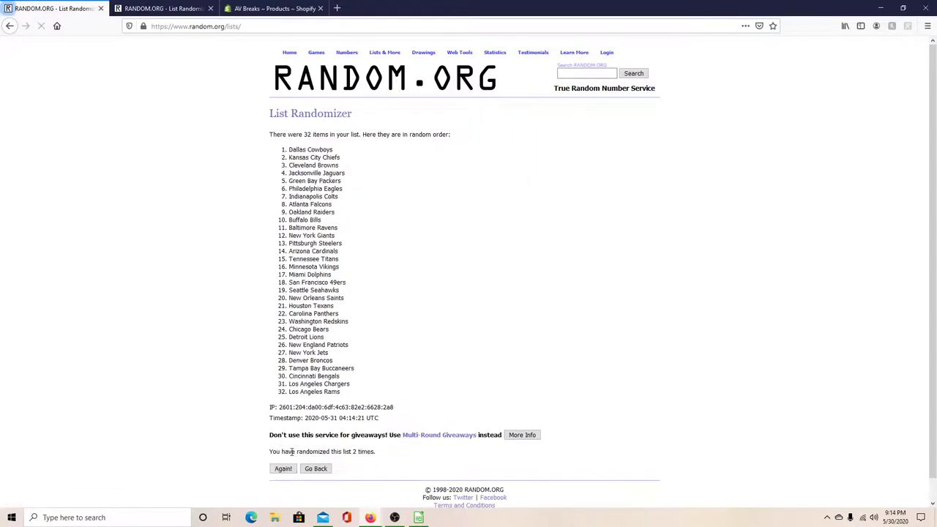
{"action": "left_click", "coordinate": [282, 469]}
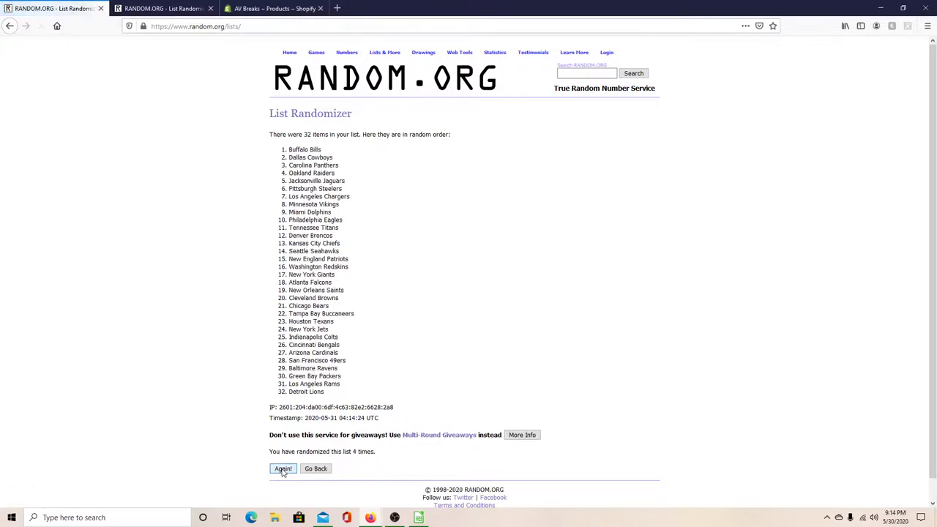
{"action": "left_click", "coordinate": [282, 469]}
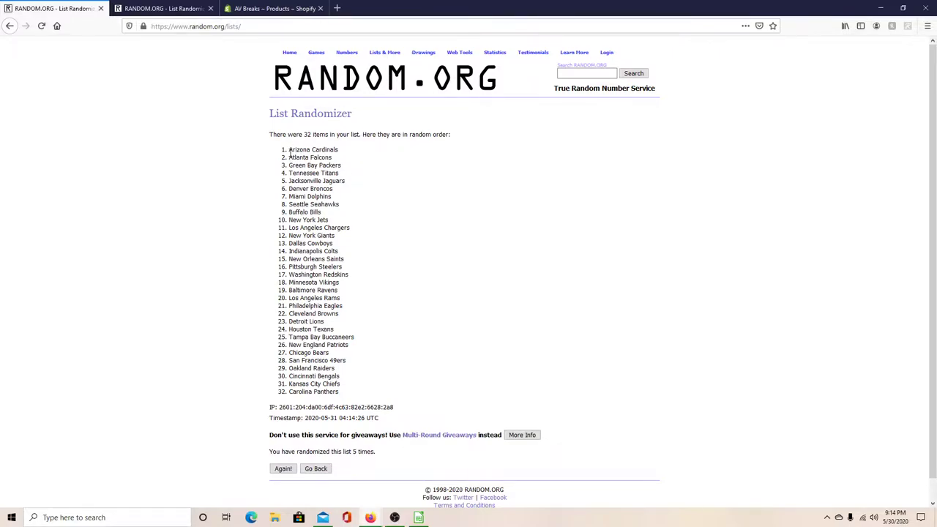
Select the shuffled team list and switch back to the golden.ods spreadsheet
{"action": "left_click_drag", "start_coordinate": [290, 151], "coordinate": [364, 399]}
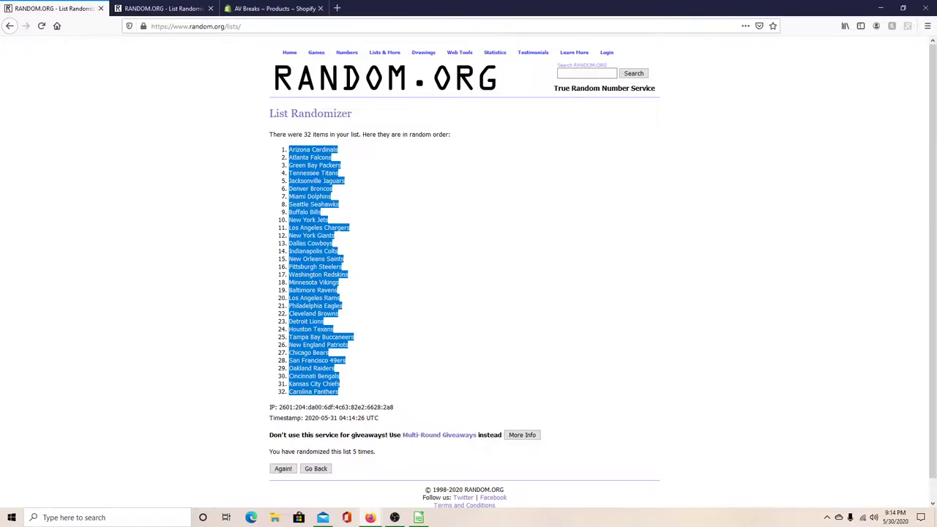
{"action": "left_click", "coordinate": [420, 519]}
{"action": "scroll", "coordinate": [275, 258], "scroll_direction": "up", "scroll_amount": 2}
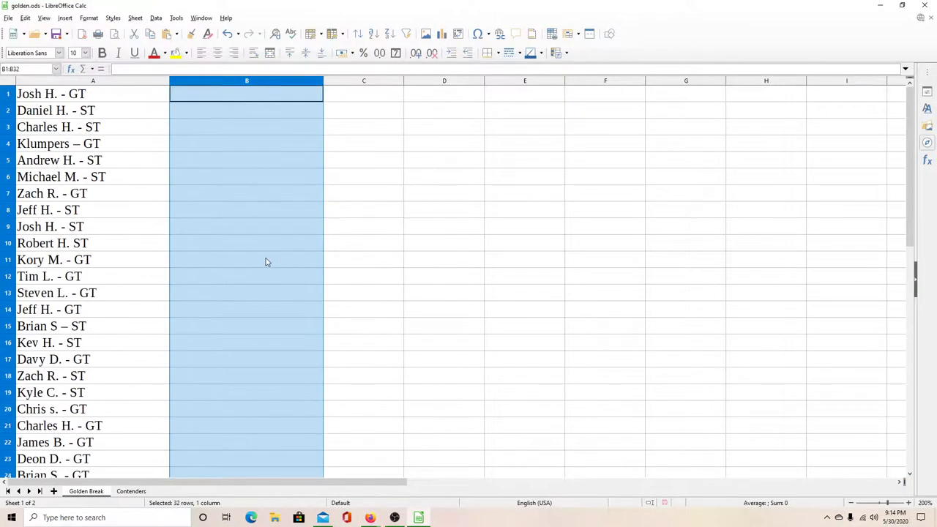
{"action": "left_click", "coordinate": [251, 93]}
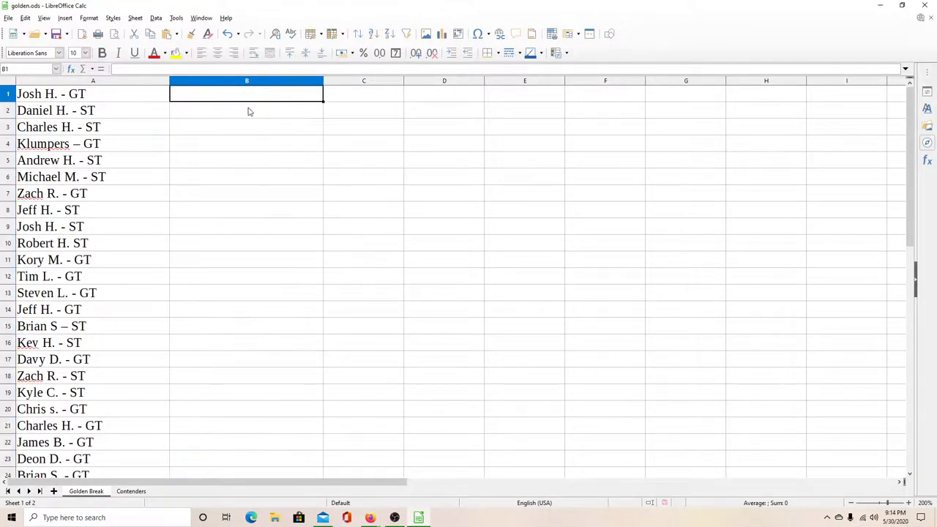
{"action": "key", "text": "ctrl+v"}
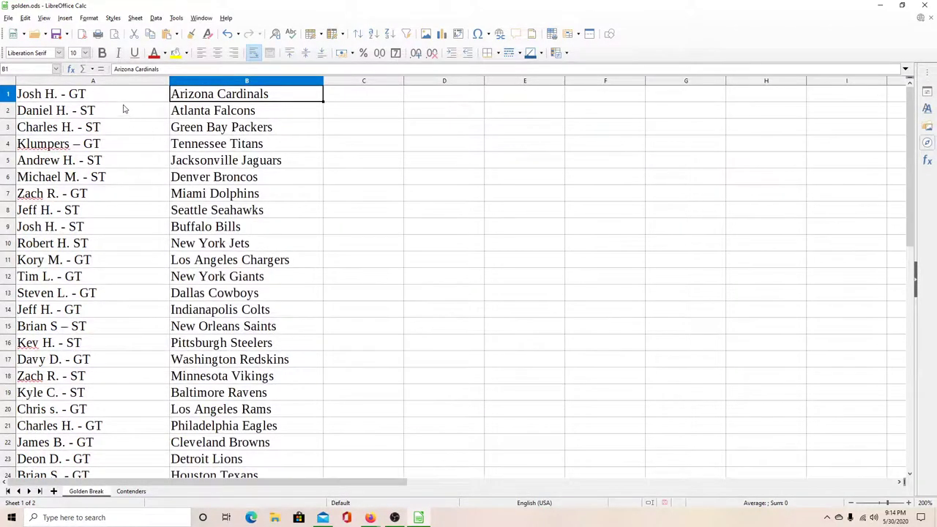
{"action": "left_click", "coordinate": [125, 110]}
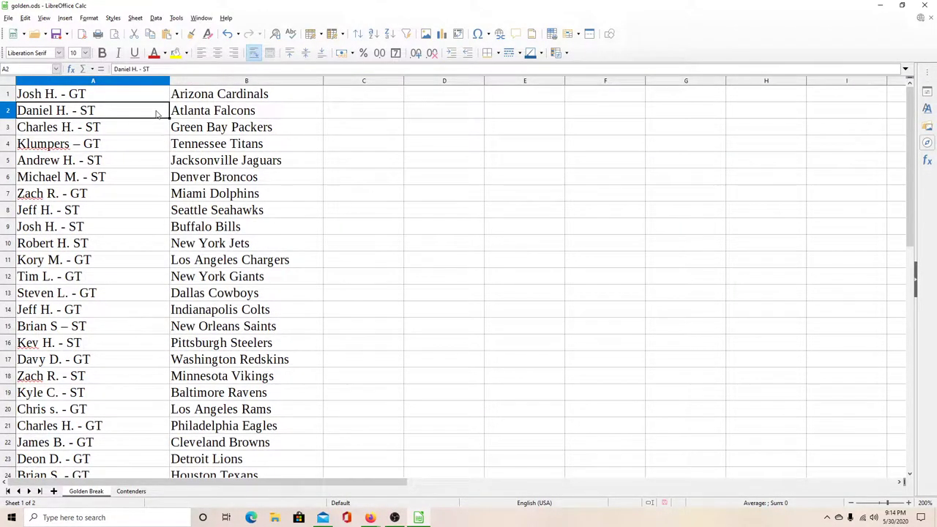
{"action": "key", "text": "Down"}
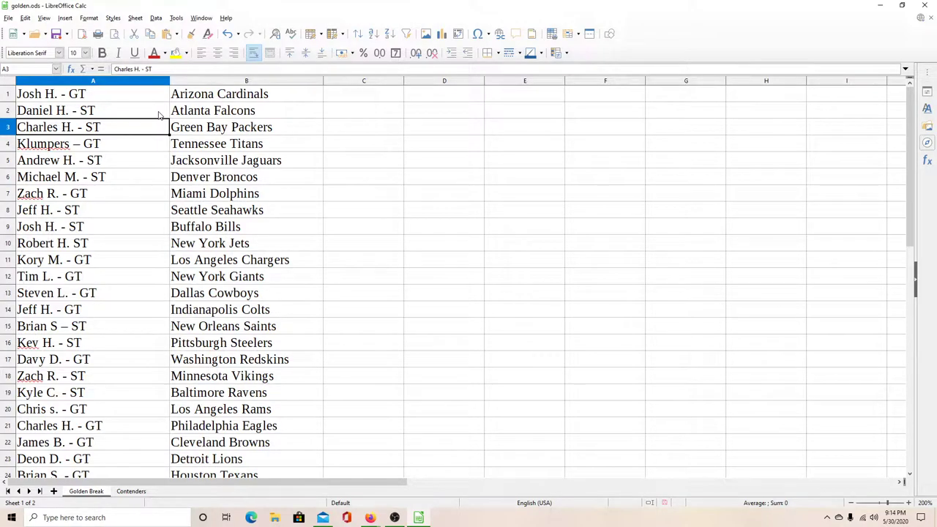
{"action": "key", "text": "Down"}
{"action": "key", "text": "Down"}
{"action": "key", "text": "Down"}
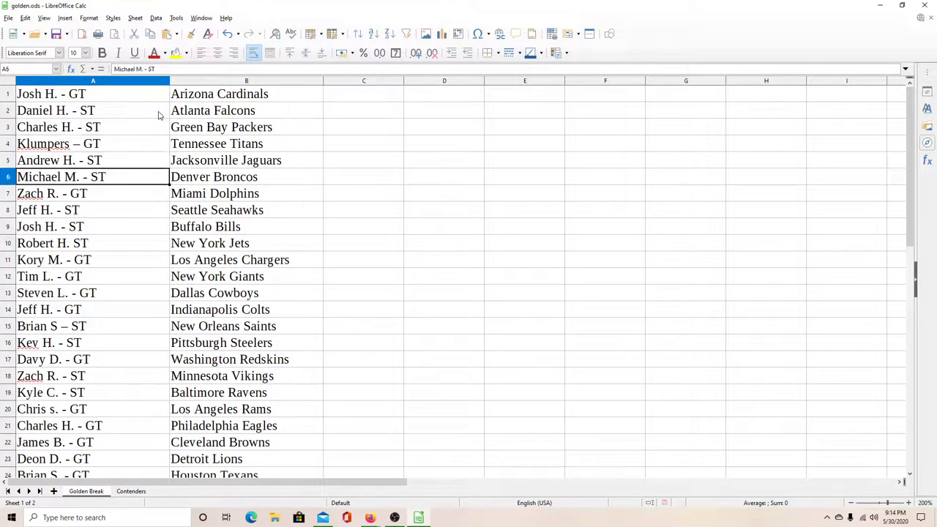
{"action": "key", "text": "Down"}
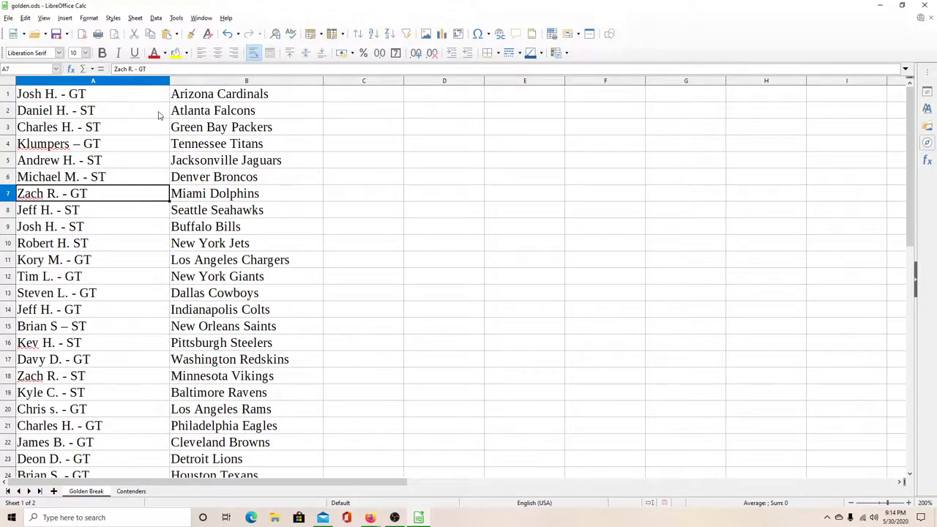
{"action": "key", "text": "Down"}
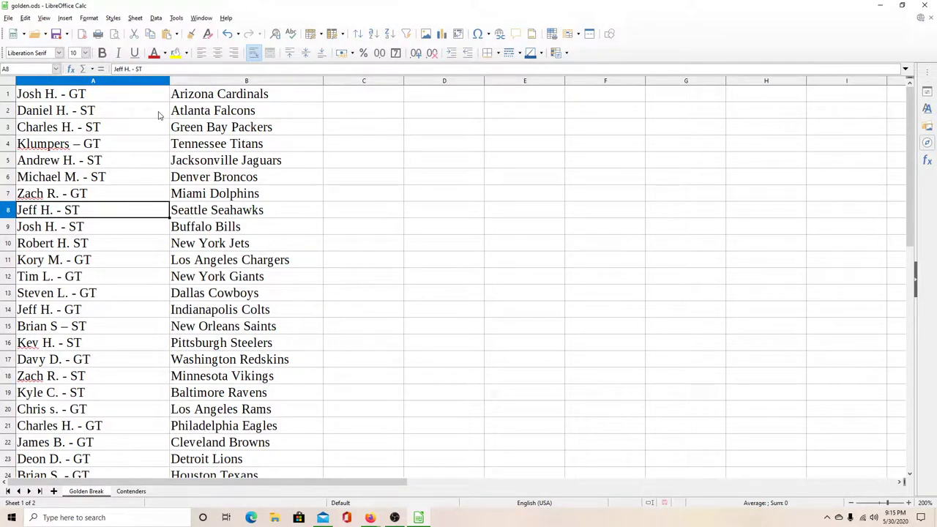
{"action": "key", "text": "Down"}
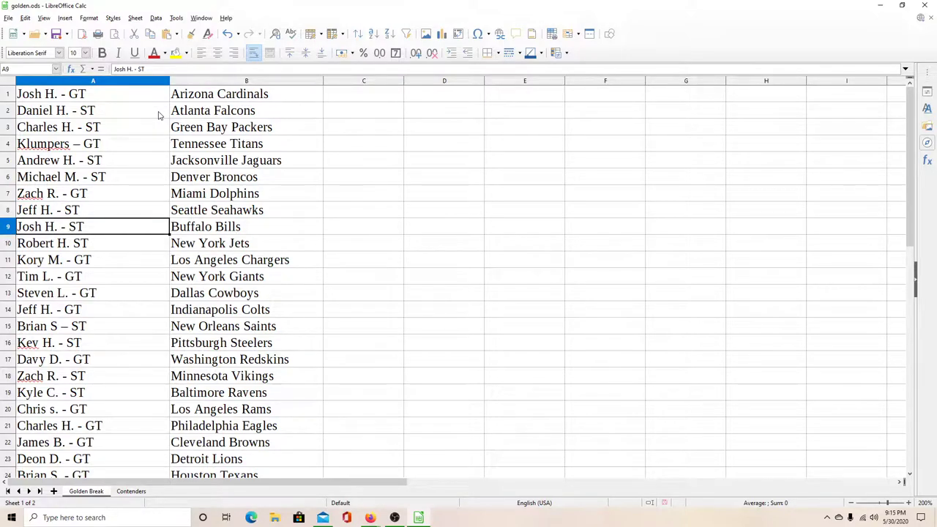
{"action": "key", "text": "Down"}
{"action": "key", "text": "Down"}
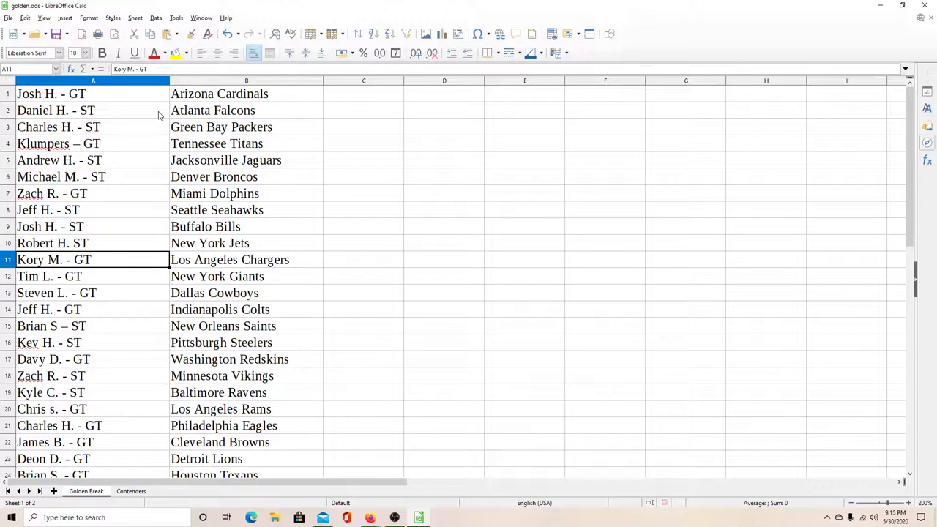
{"action": "key", "text": "Down"}
{"action": "key", "text": "Down"}
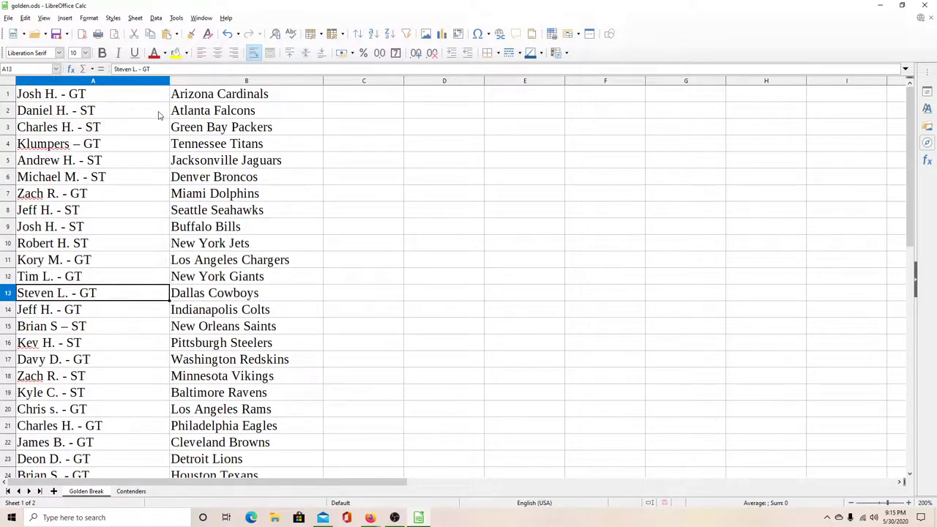
{"action": "key", "text": "Down"}
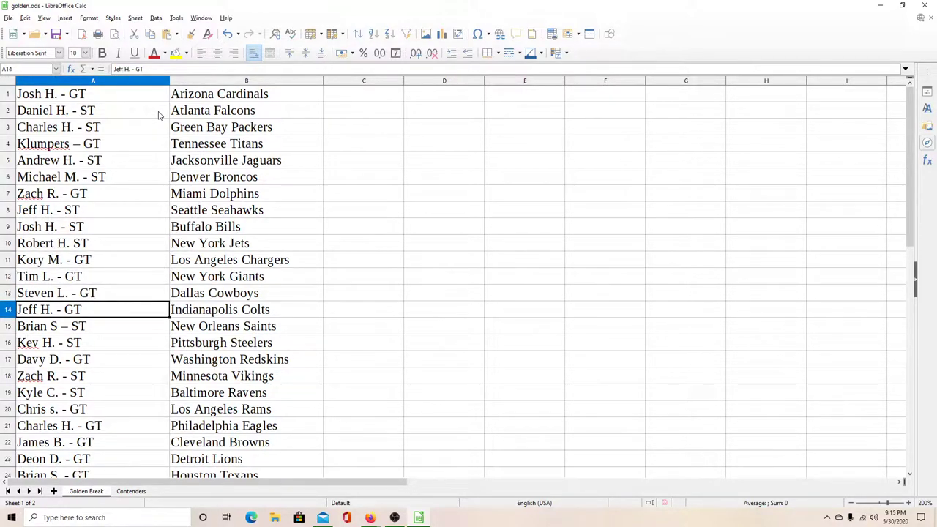
{"action": "key", "text": "Down"}
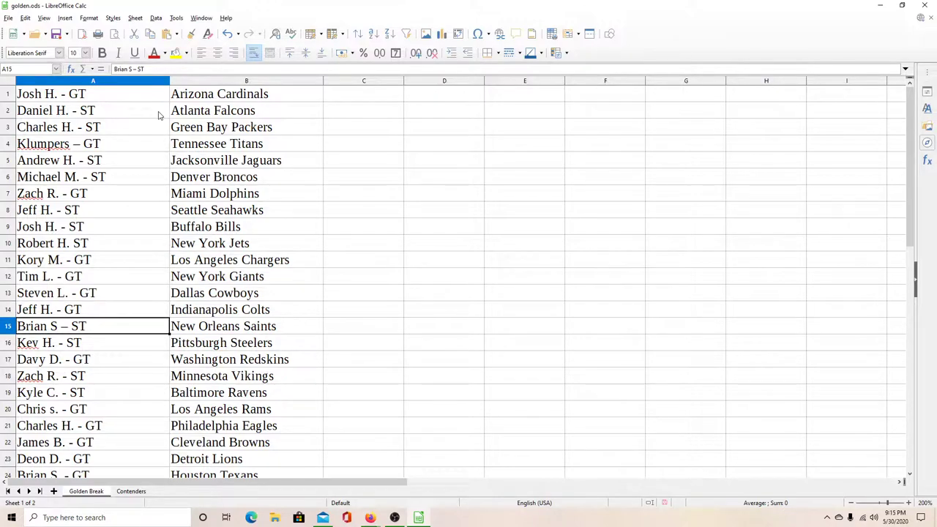
{"action": "key", "text": "Down"}
{"action": "key", "text": "Down"}
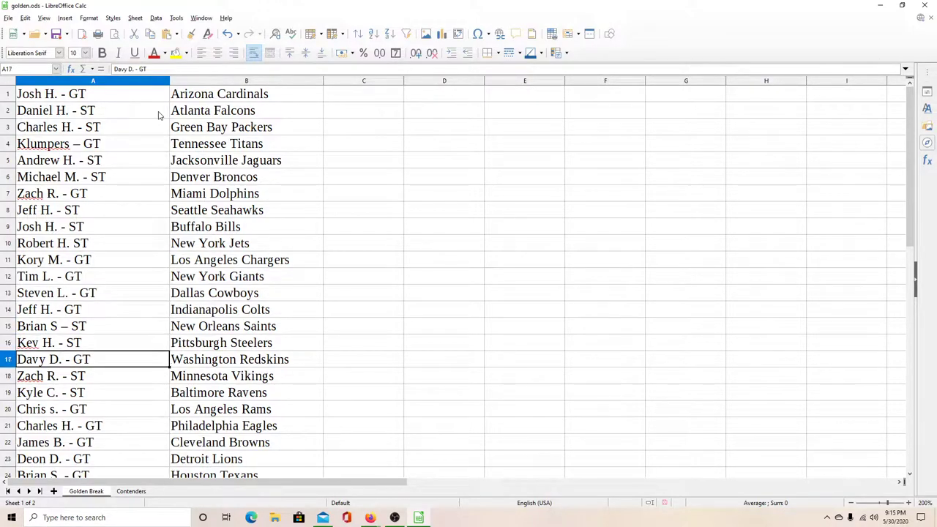
{"action": "key", "text": "Down"}
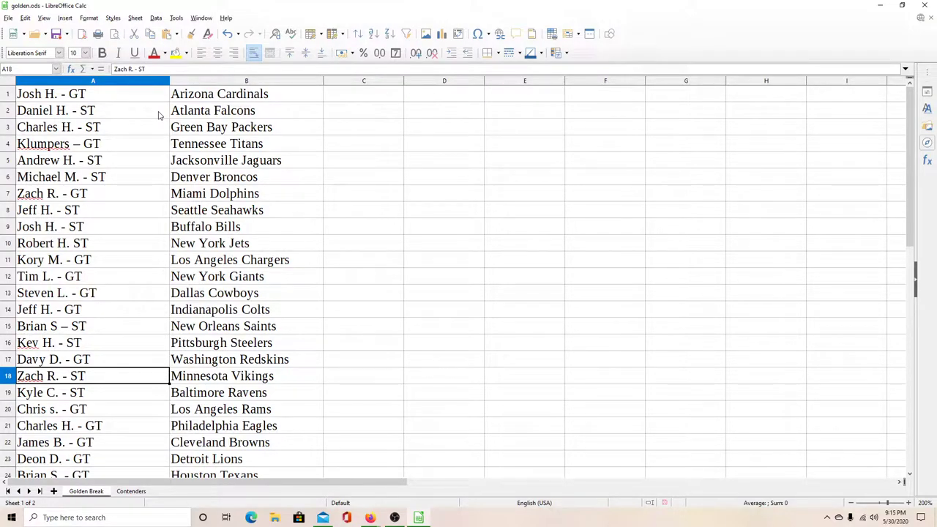
{"action": "key", "text": "Down"}
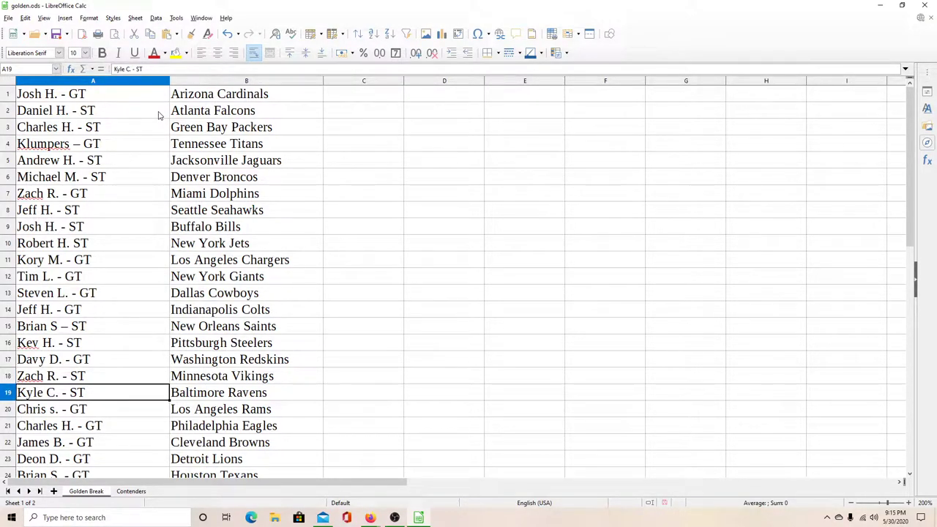
{"action": "key", "text": "Down"}
{"action": "key", "text": "Down"}
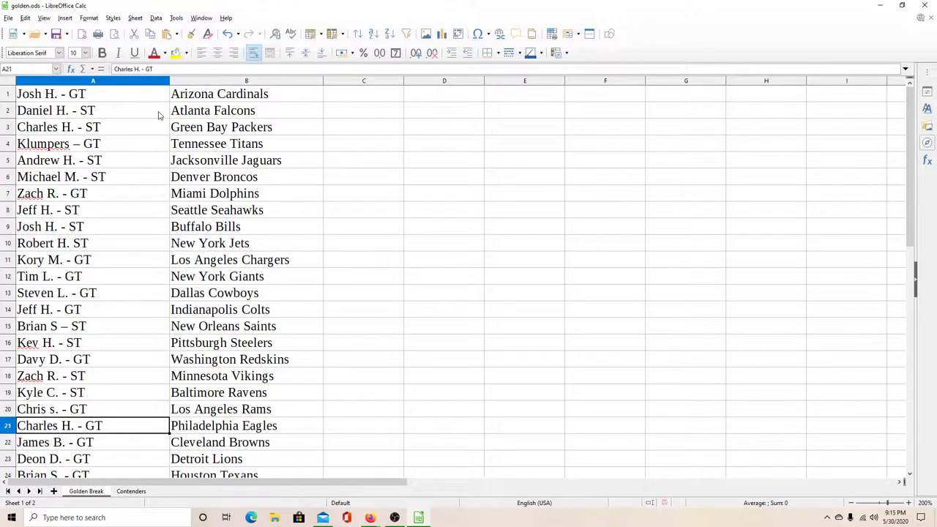
{"action": "key", "text": "Down"}
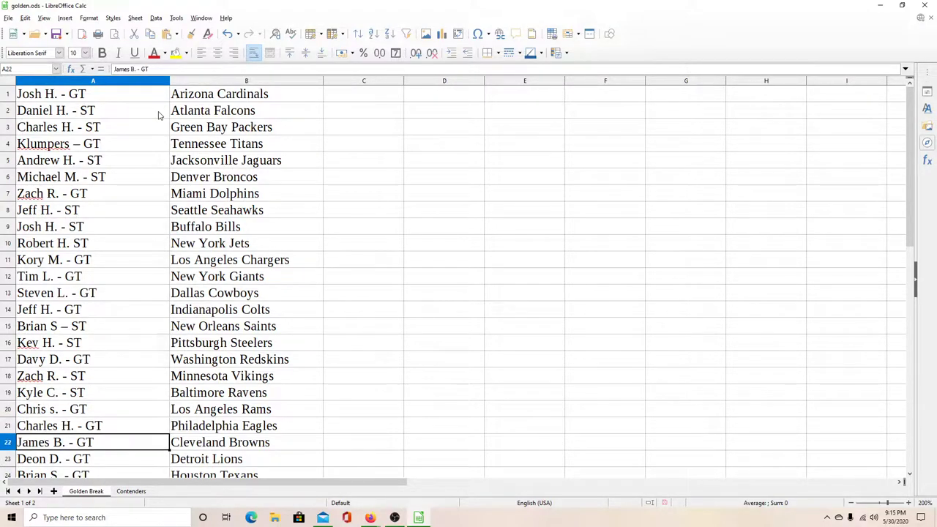
{"action": "key", "text": "Down"}
{"action": "key", "text": "Down"}
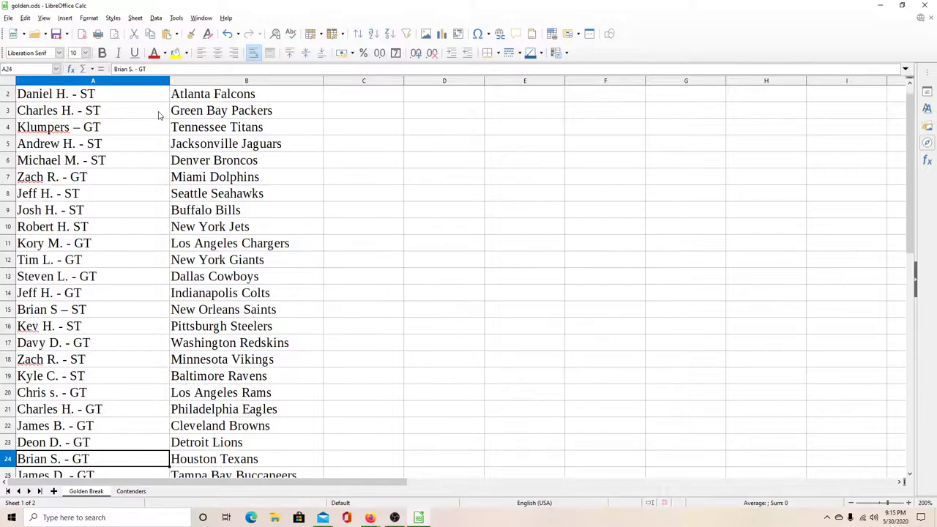
{"action": "key", "text": "Down"}
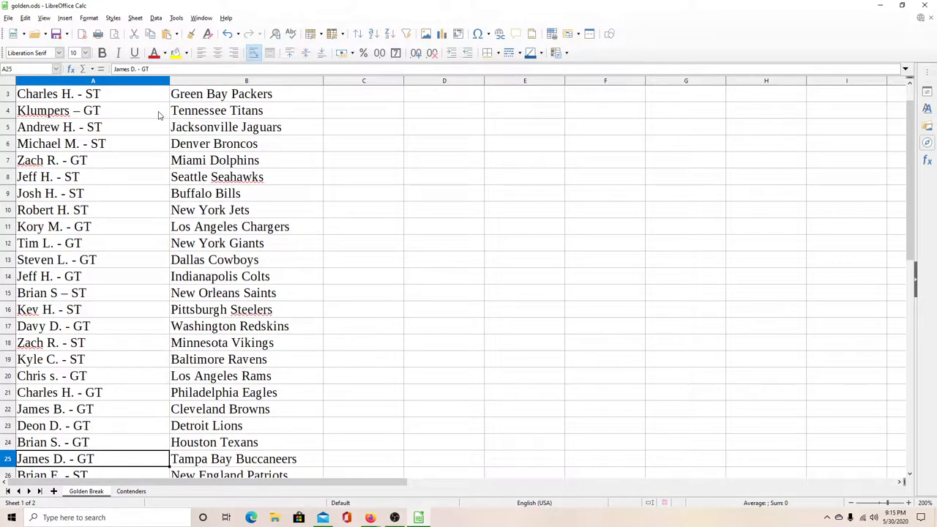
{"action": "key", "text": "Down"}
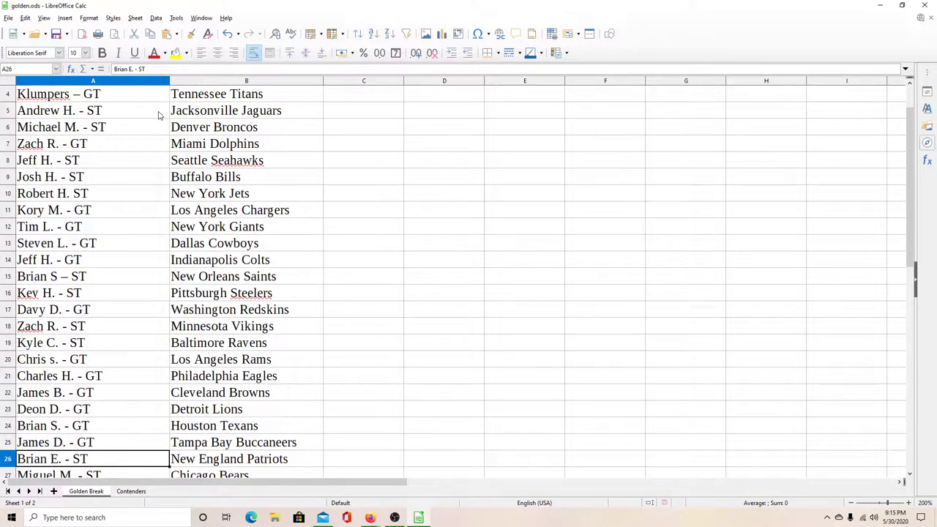
{"action": "key", "text": "Down"}
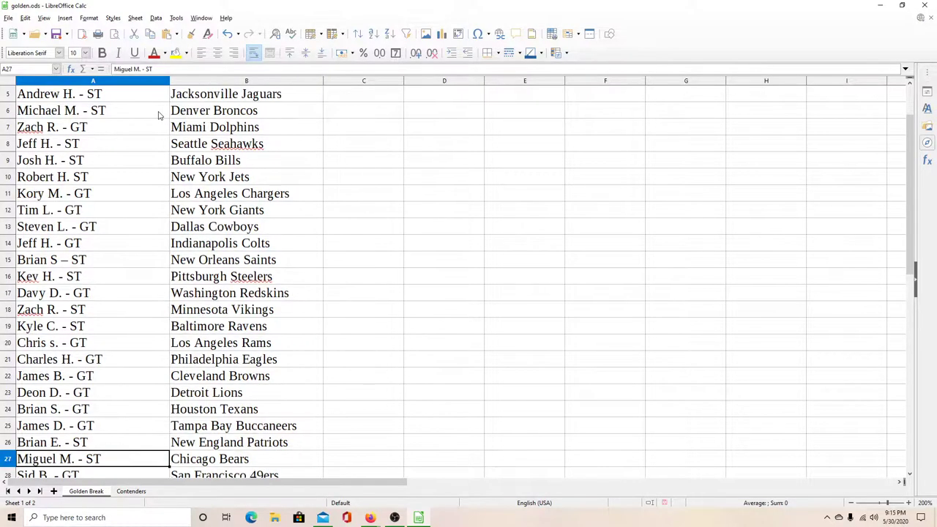
{"action": "key", "text": "Down"}
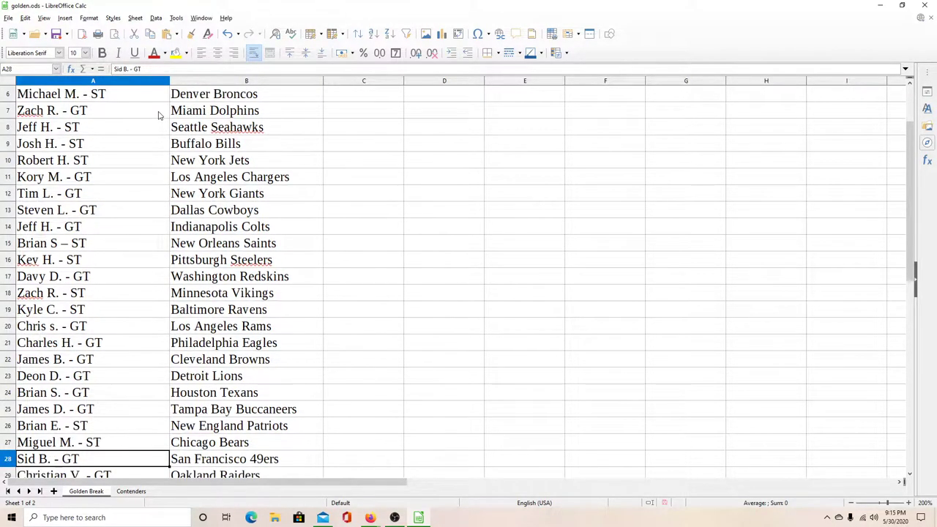
{"action": "key", "text": "Down"}
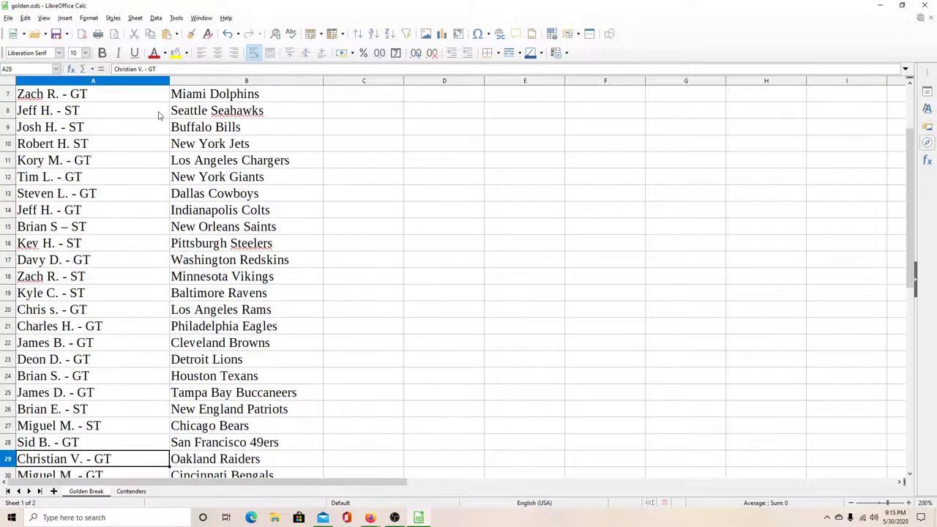
{"action": "key", "text": "Down"}
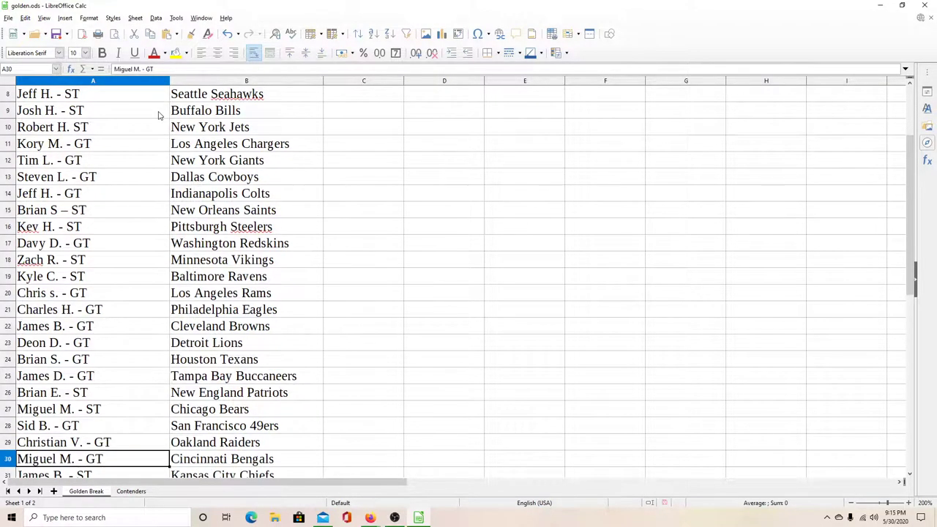
{"action": "key", "text": "Down"}
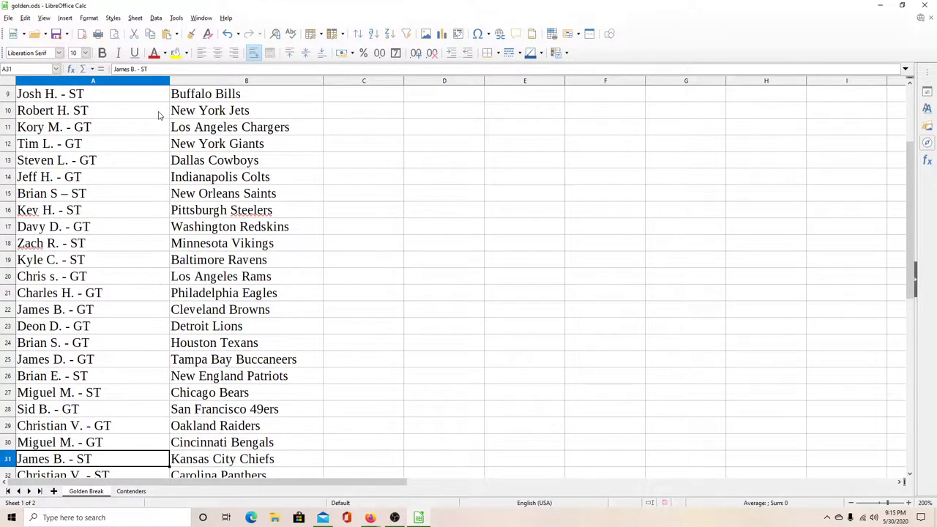
{"action": "key", "text": "Down"}
{"action": "key", "text": "Up"}
{"action": "key", "text": "Up"}
{"action": "key", "text": "Up"}
{"action": "key", "text": "Up"}
{"action": "key", "text": "Up"}
{"action": "key", "text": "Up"}
{"action": "key", "text": "Up"}
{"action": "key", "text": "Up"}
{"action": "key", "text": "Up"}
{"action": "key", "text": "Up"}
{"action": "key", "text": "Up"}
{"action": "key", "text": "Up"}
{"action": "key", "text": "Up"}
{"action": "key", "text": "Up"}
{"action": "key", "text": "Up"}
{"action": "key", "text": "Up"}
{"action": "key", "text": "Up"}
{"action": "key", "text": "Up"}
{"action": "key", "text": "Up"}
{"action": "key", "text": "Up"}
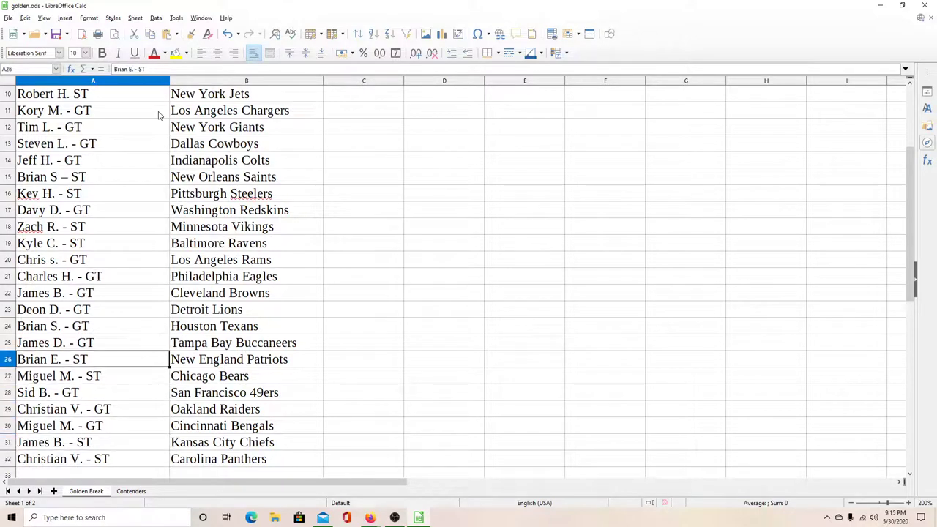
{"action": "key", "text": "Down"}
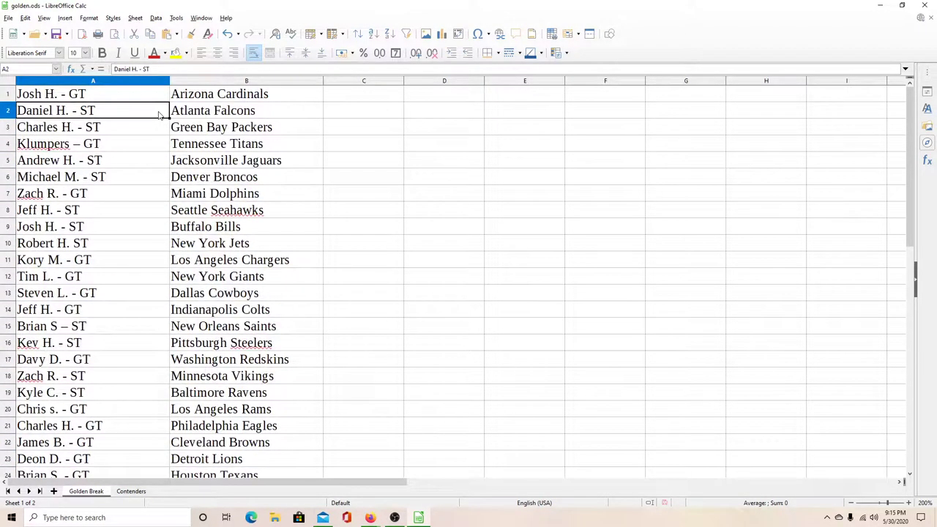
{"action": "key", "text": "Down"}
{"action": "key", "text": "Down"}
{"action": "key", "text": "Down"}
{"action": "key", "text": "Down"}
{"action": "key", "text": "Down"}
{"action": "key", "text": "Down"}
{"action": "key", "text": "Down"}
{"action": "key", "text": "Down"}
{"action": "key", "text": "Down"}
{"action": "key", "text": "Down"}
{"action": "key", "text": "Down"}
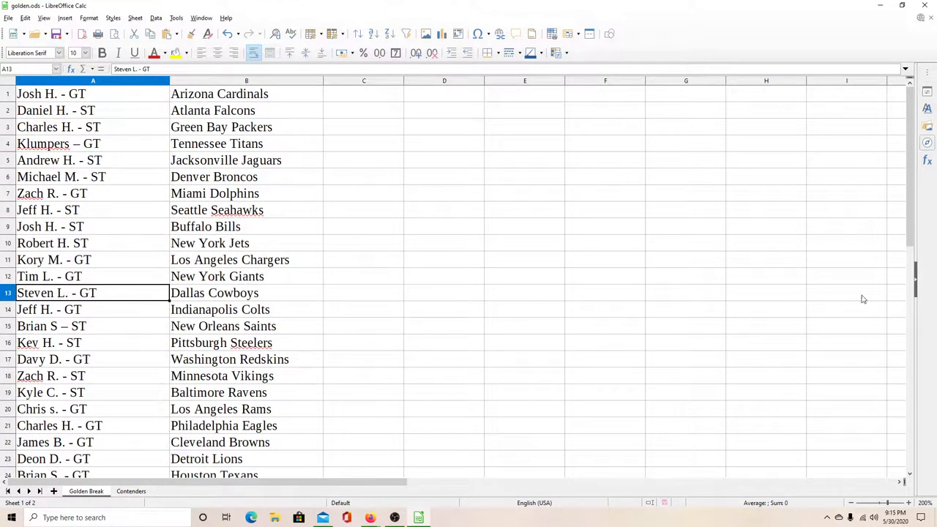
{"action": "left_click", "coordinate": [850, 503]}
Zoom the sheet out to 140% so all 32 name-team pairings show
{"action": "left_click", "coordinate": [850, 503]}
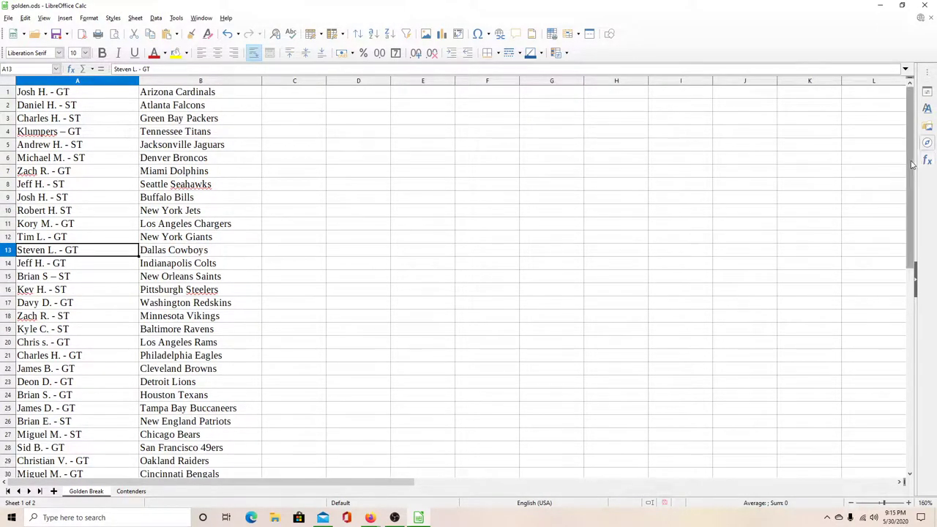
{"action": "left_click", "coordinate": [851, 503]}
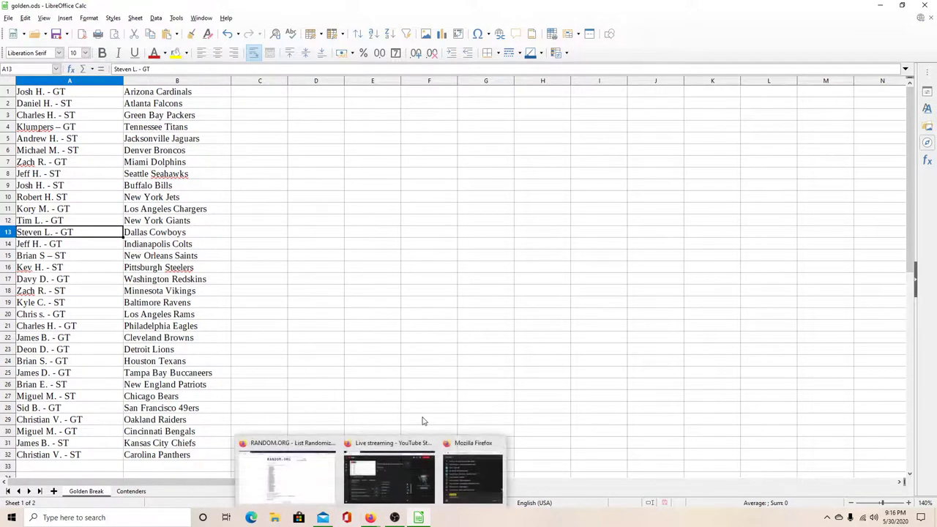
{"action": "mouse_move", "coordinate": [368, 517]}
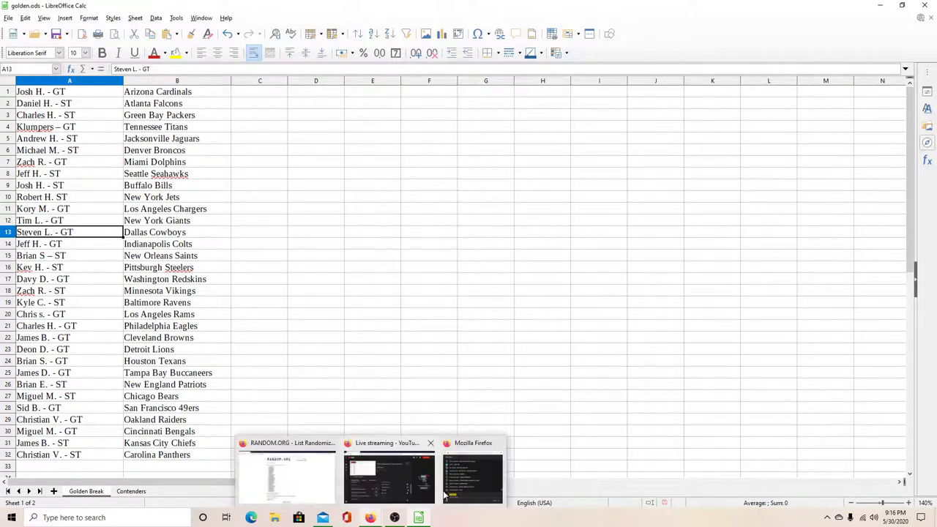
{"action": "left_click", "coordinate": [465, 469]}
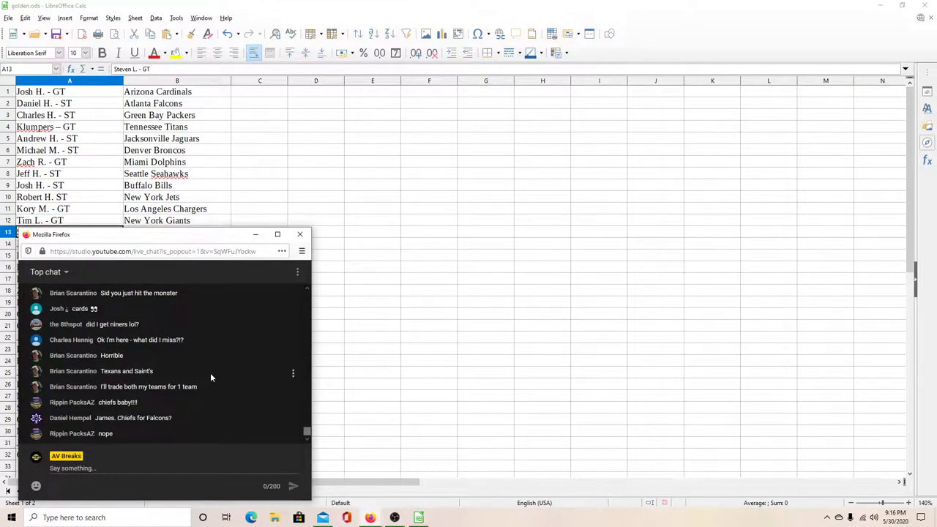
Scroll through the YouTube live chat messages
{"action": "scroll", "coordinate": [213, 370], "scroll_direction": "up", "scroll_amount": 2}
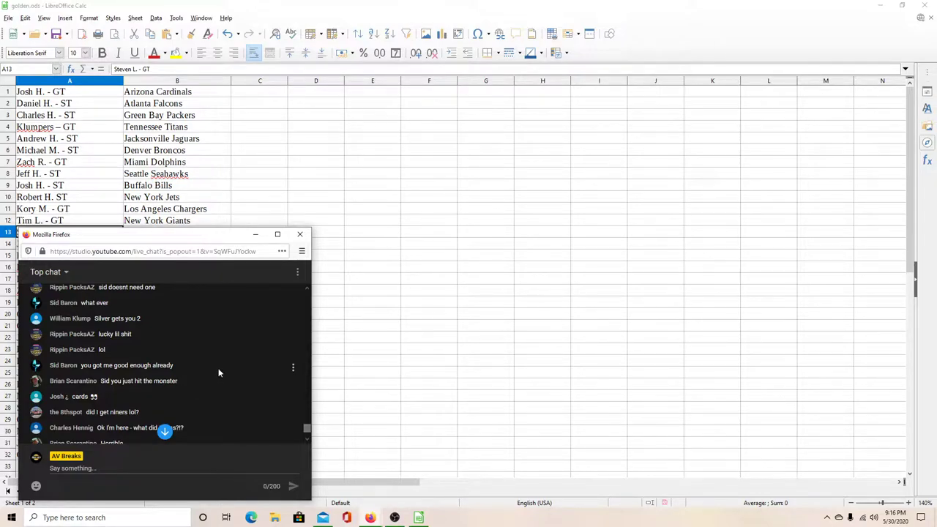
{"action": "scroll", "coordinate": [219, 367], "scroll_direction": "up", "scroll_amount": 1}
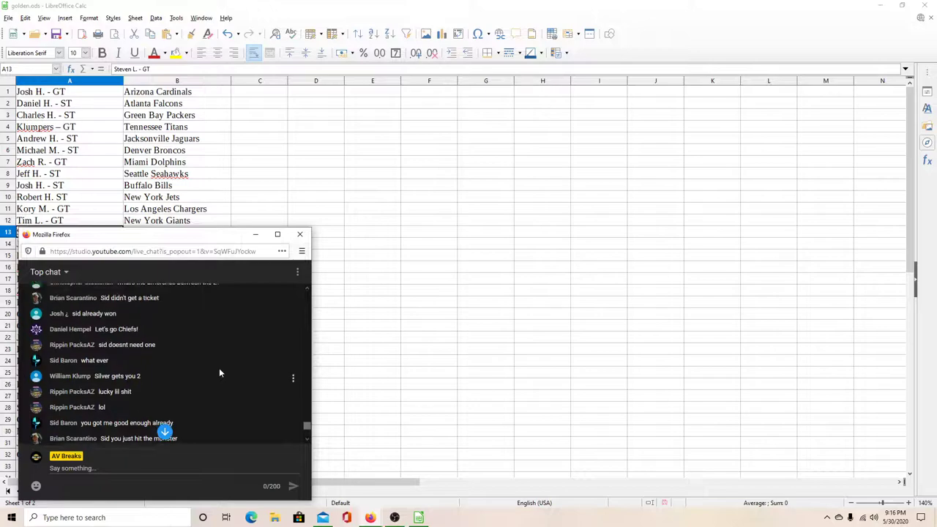
{"action": "scroll", "coordinate": [219, 373], "scroll_direction": "up", "scroll_amount": 1}
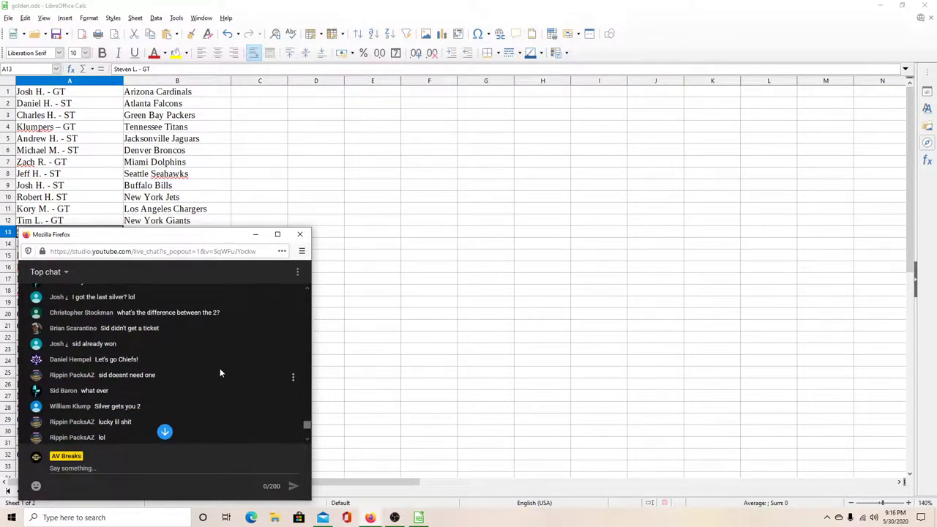
{"action": "scroll", "coordinate": [220, 367], "scroll_direction": "down", "scroll_amount": 5}
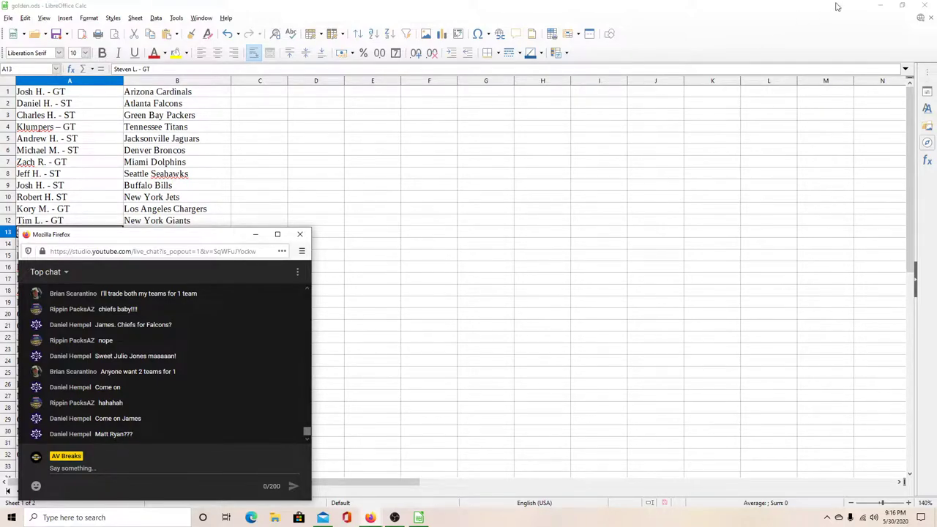
Switch the OBS broadcast to the Spectra box camera scene
{"action": "mouse_move", "coordinate": [395, 517]}
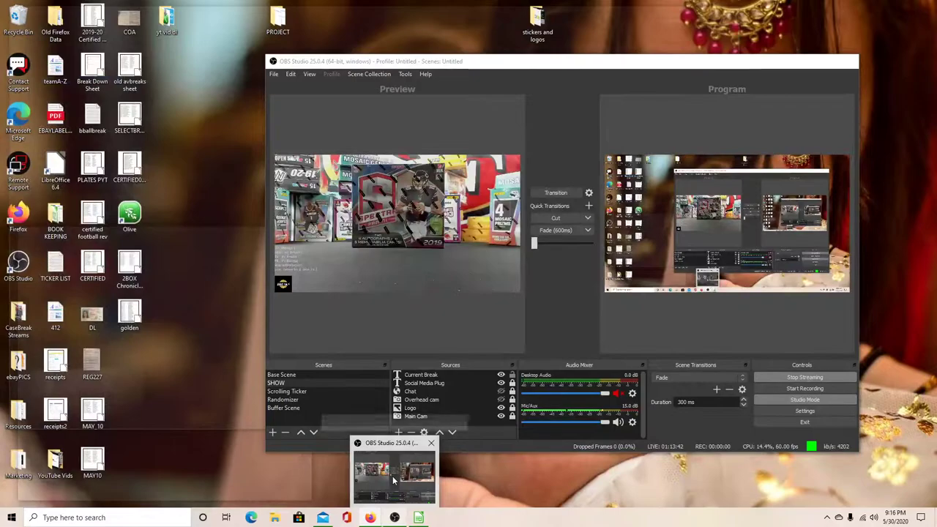
{"action": "left_click", "coordinate": [393, 475]}
{"action": "left_click", "coordinate": [556, 193]}
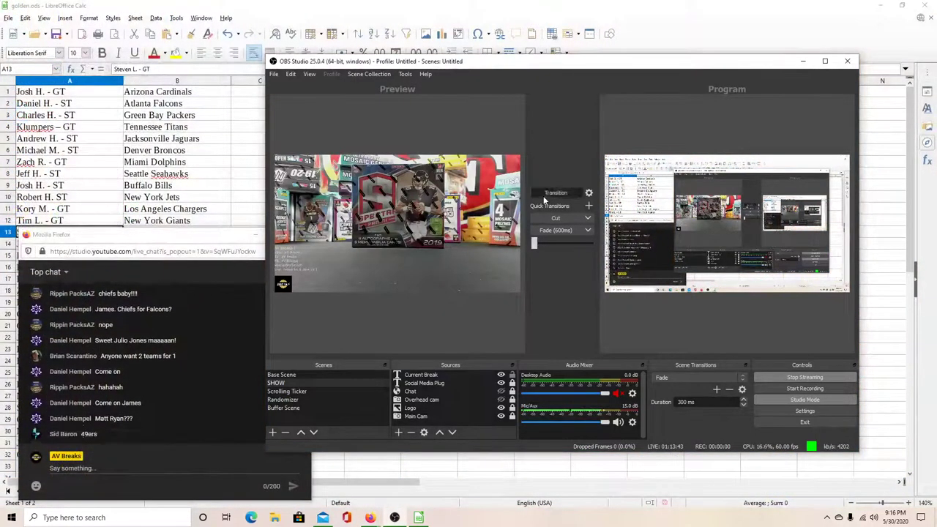